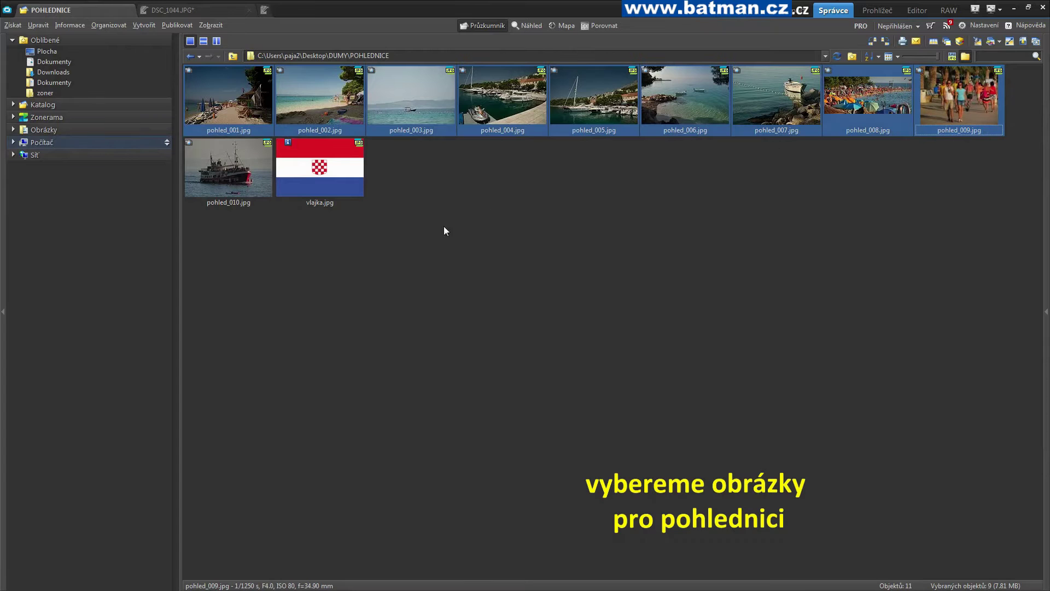
- Add pohled_010.jpg to the selected photos and start creating a postcard (Pohlednice) from the selection
{"action": "left_click", "coordinate": [252, 183], "text": "ctrl"}
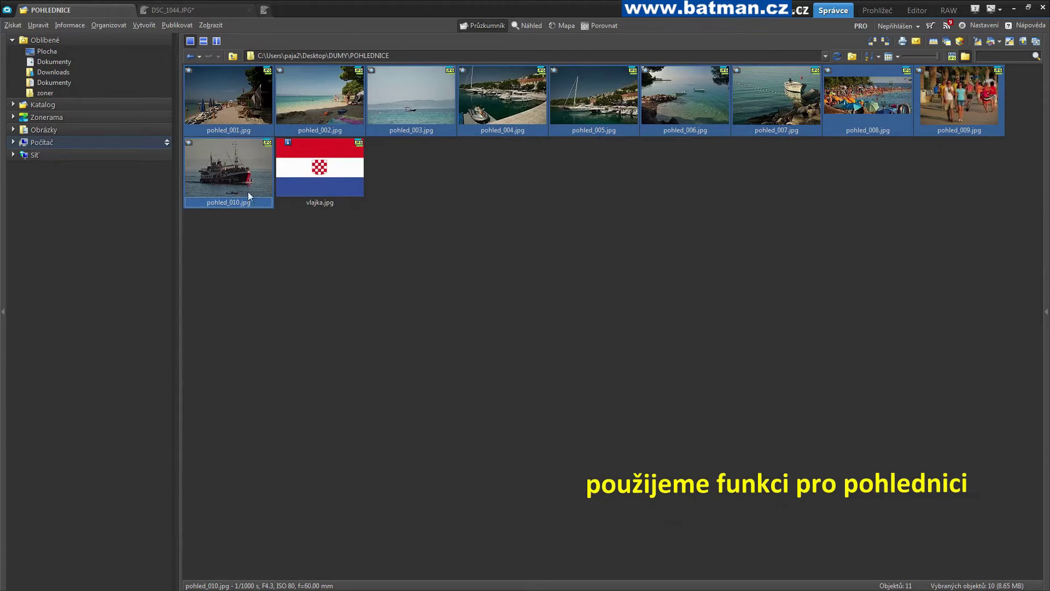
{"action": "left_click", "coordinate": [150, 24]}
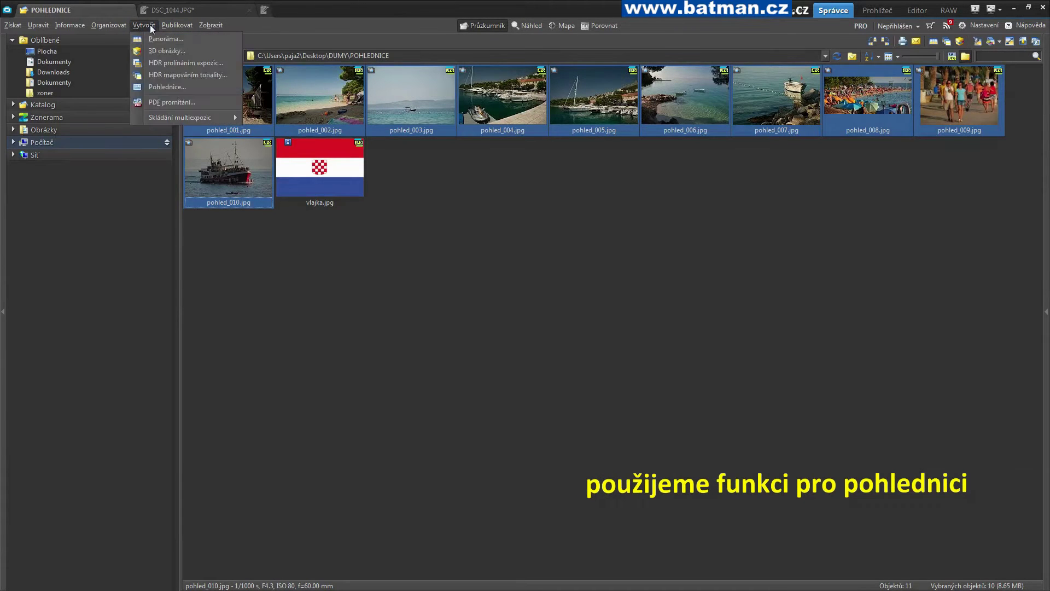
{"action": "left_click", "coordinate": [162, 85]}
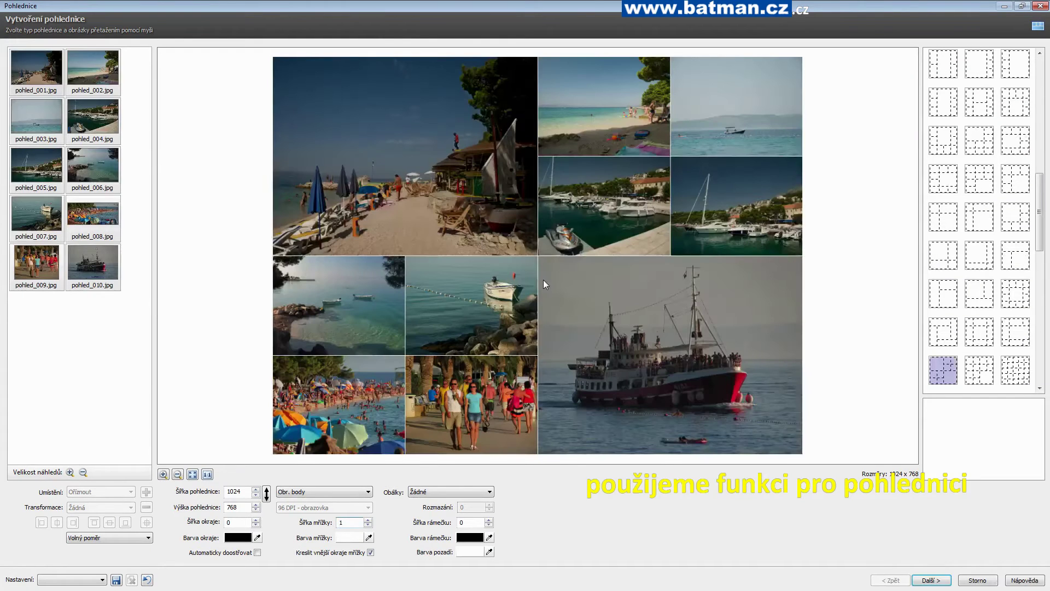
- Try several postcard layouts and return to the ten-photo one with two large cells and eight small ones
{"action": "left_click", "coordinate": [943, 102]}
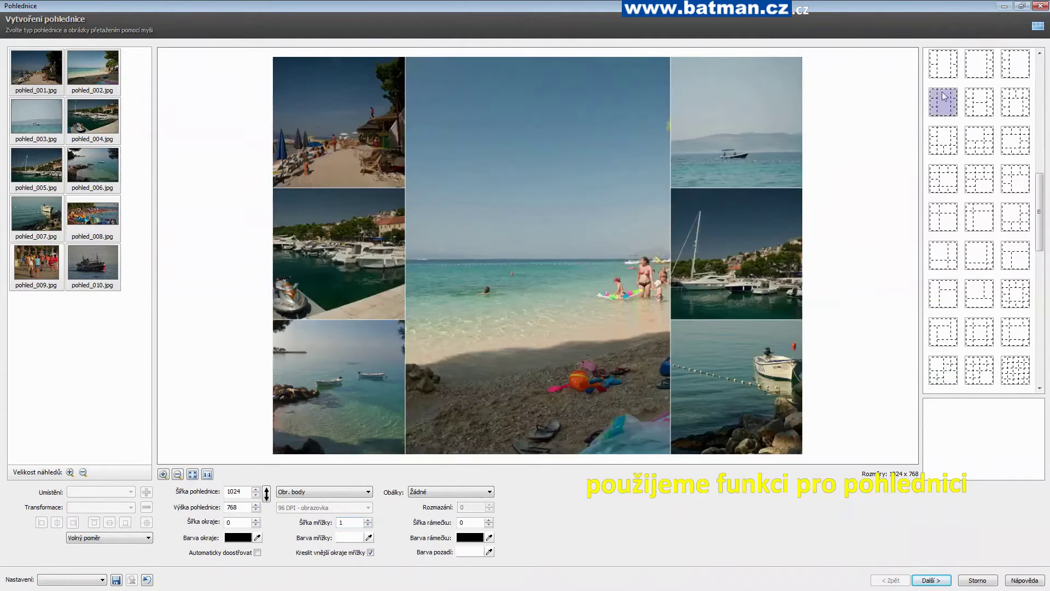
{"action": "left_click", "coordinate": [947, 72]}
{"action": "scroll", "coordinate": [955, 197], "scroll_direction": "up", "scroll_amount": 2}
{"action": "scroll", "coordinate": [951, 209], "scroll_direction": "down", "scroll_amount": 3}
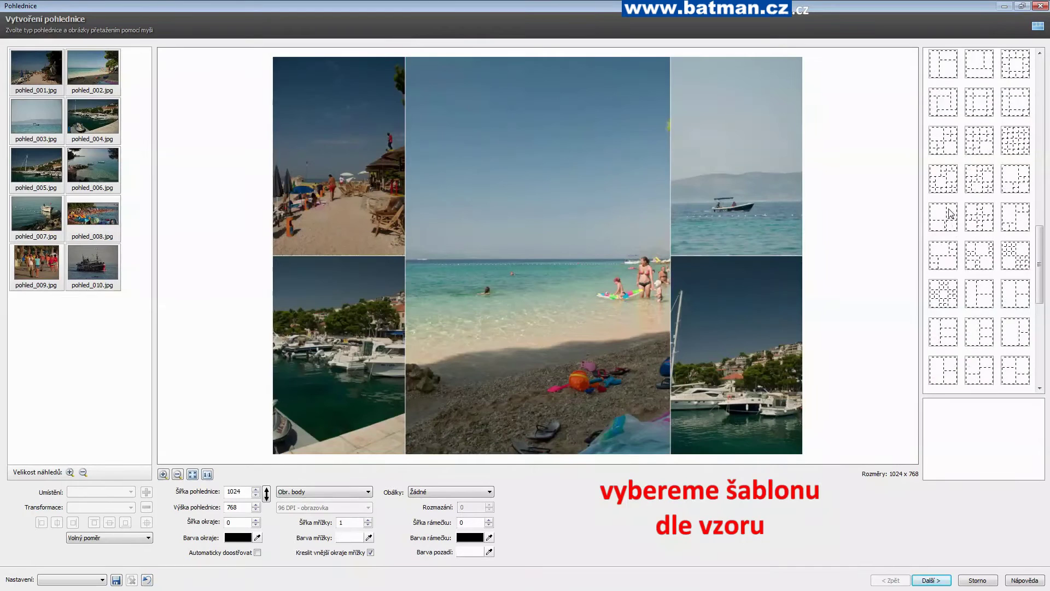
{"action": "left_click", "coordinate": [948, 262]}
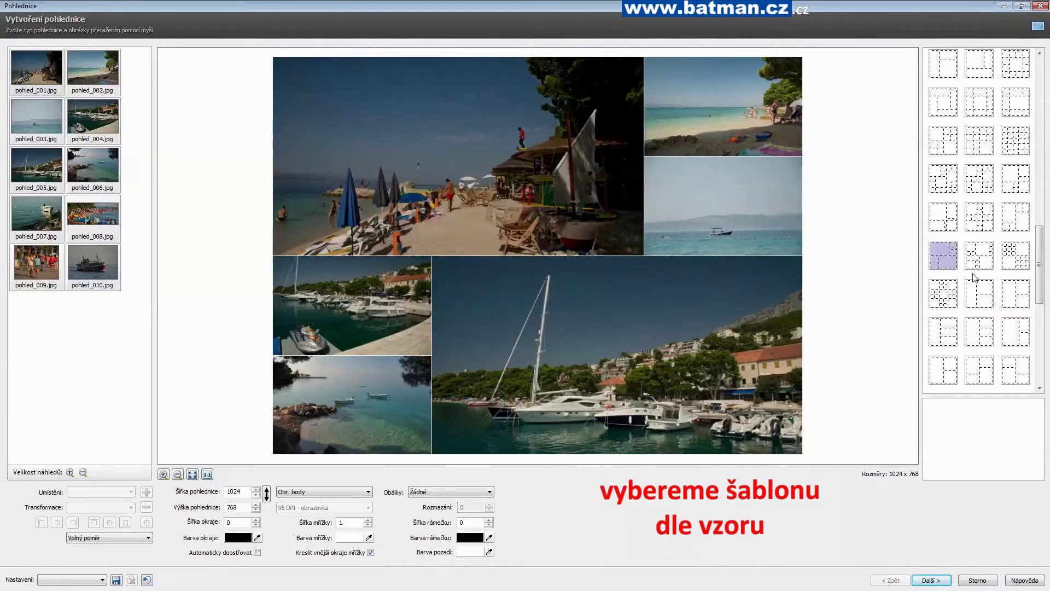
{"action": "scroll", "coordinate": [958, 306], "scroll_direction": "down", "scroll_amount": 3}
{"action": "scroll", "coordinate": [984, 257], "scroll_direction": "up", "scroll_amount": 3}
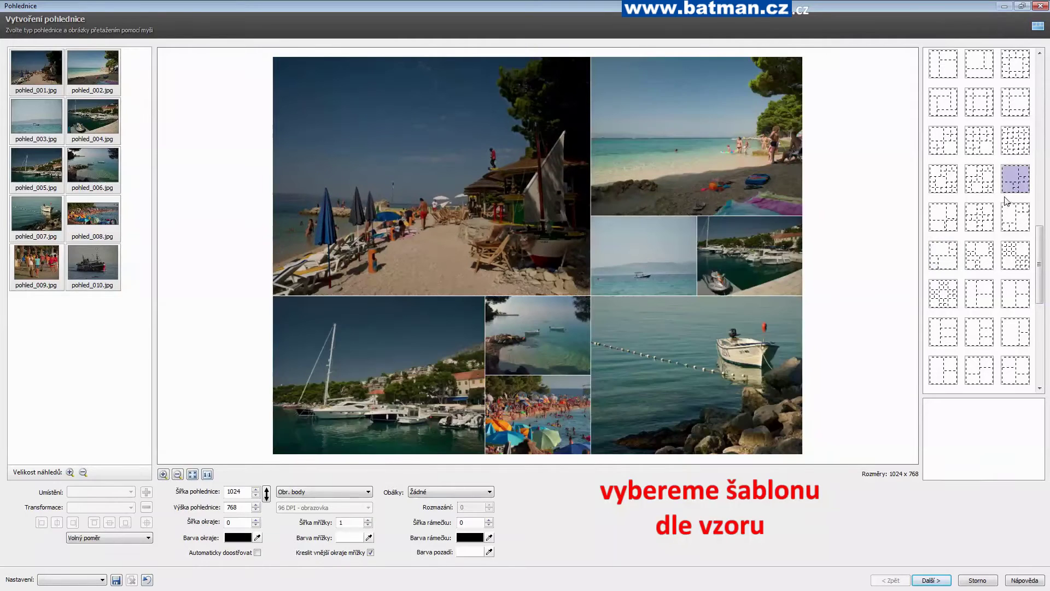
{"action": "left_click", "coordinate": [1013, 186]}
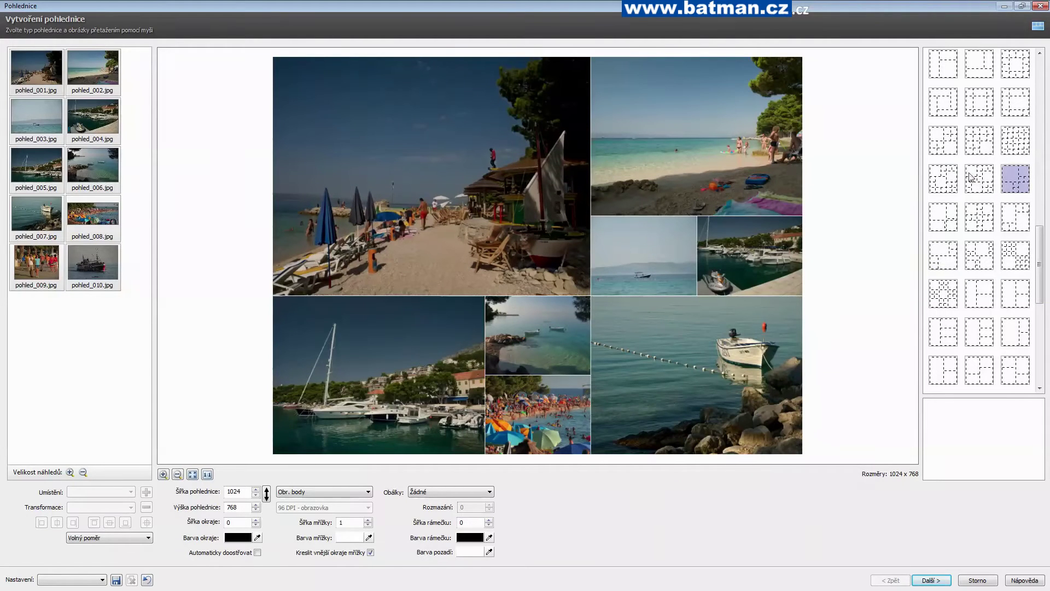
{"action": "left_click", "coordinate": [942, 147]}
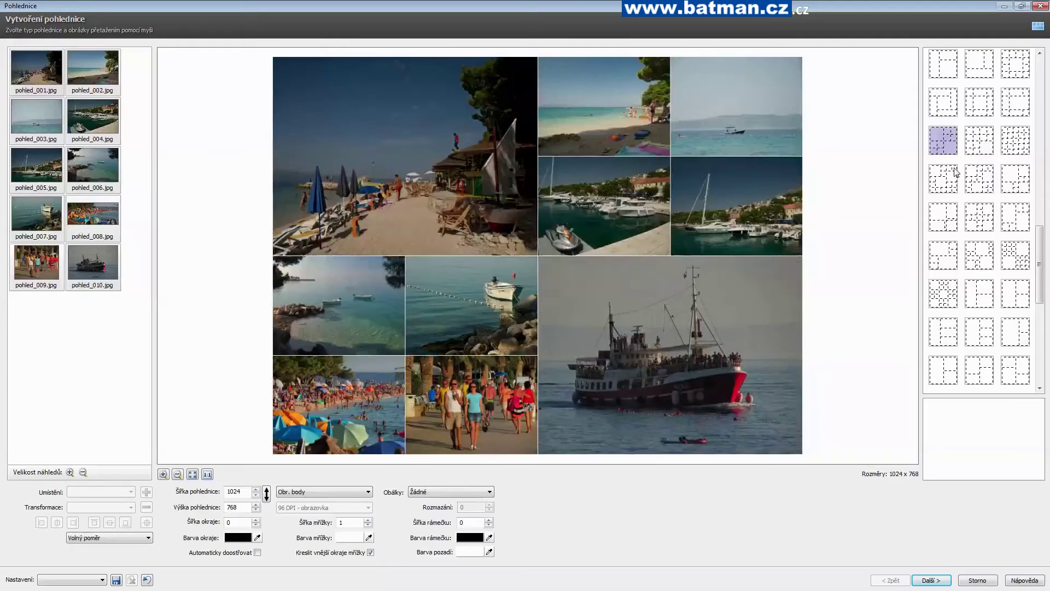
- Apply the rounded-rectangle mask from Černobílé šablony to all photos on the postcard
{"action": "left_click", "coordinate": [441, 491]}
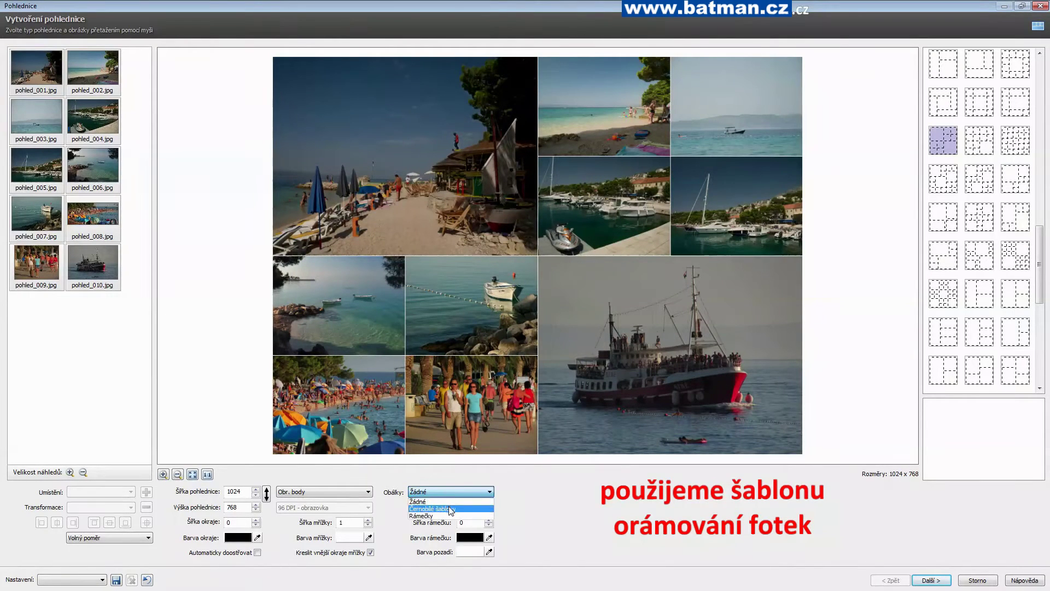
{"action": "left_click", "coordinate": [450, 508]}
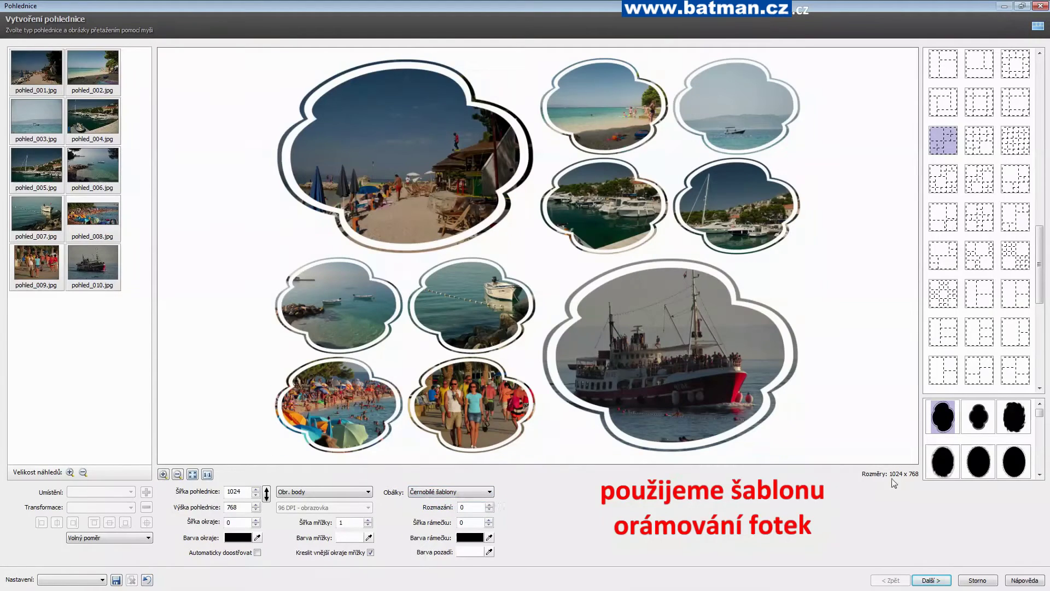
{"action": "scroll", "coordinate": [1038, 467], "scroll_direction": "down", "scroll_amount": 4}
{"action": "scroll", "coordinate": [1039, 470], "scroll_direction": "down", "scroll_amount": 5}
{"action": "scroll", "coordinate": [1040, 469], "scroll_direction": "down", "scroll_amount": 2}
{"action": "scroll", "coordinate": [1040, 461], "scroll_direction": "down", "scroll_amount": 5}
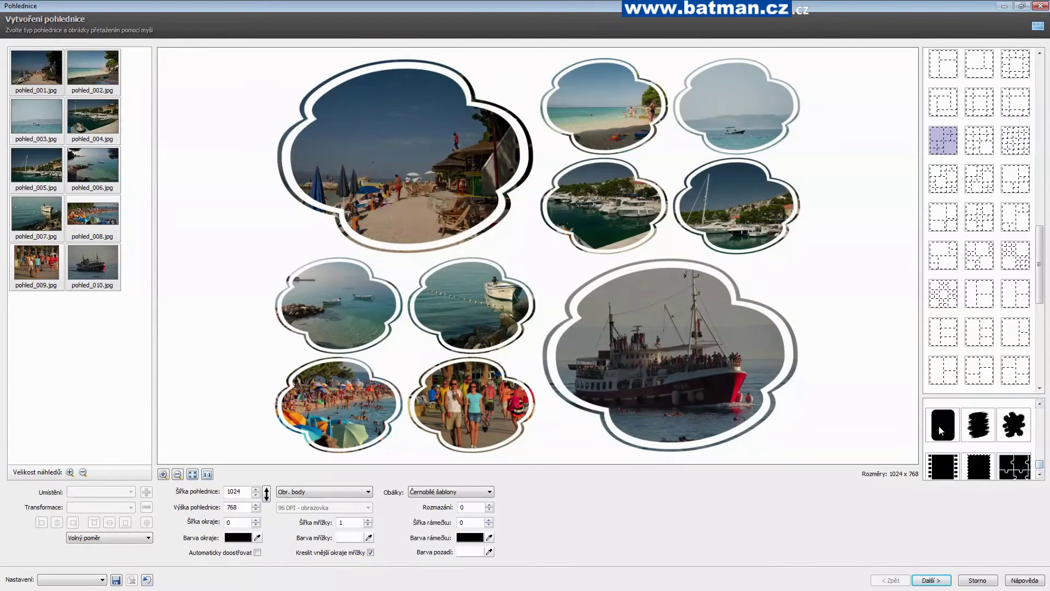
{"action": "left_click", "coordinate": [938, 425]}
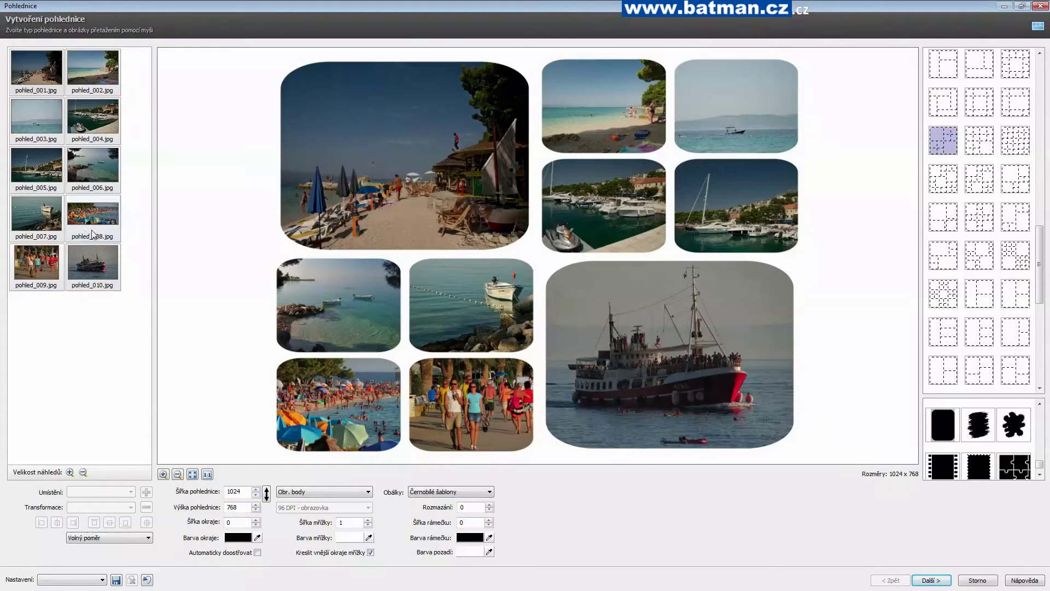
- Place pohled_008.jpg in the large upper-left cell of the postcard, with pohled_010.jpg and pohled_006.jpg in the two small cells stacked beside it
{"action": "left_click_drag", "start_coordinate": [84, 221], "coordinate": [336, 190]}
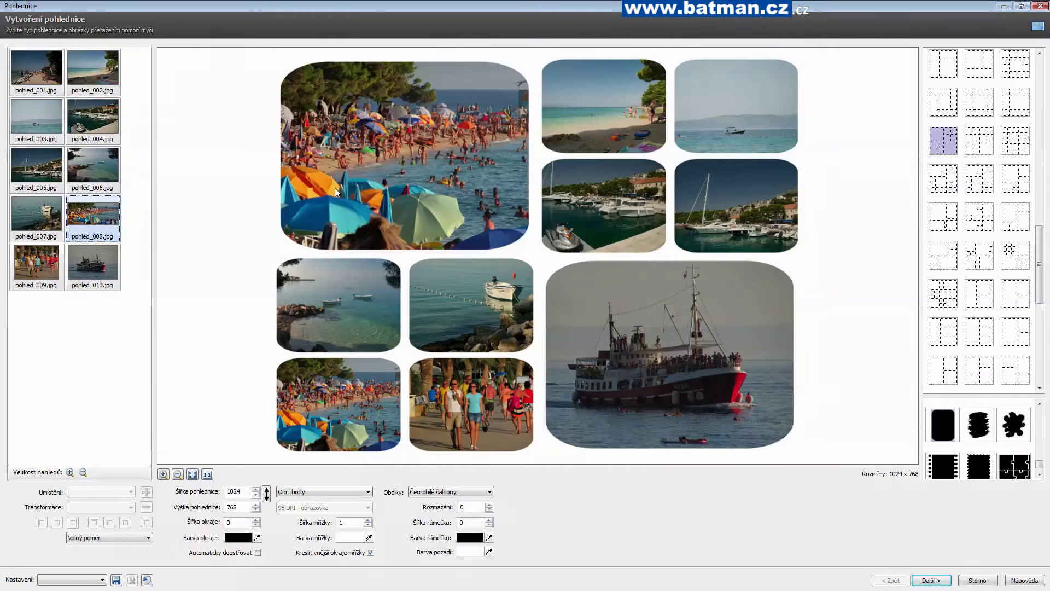
{"action": "left_click_drag", "start_coordinate": [96, 263], "coordinate": [372, 238]}
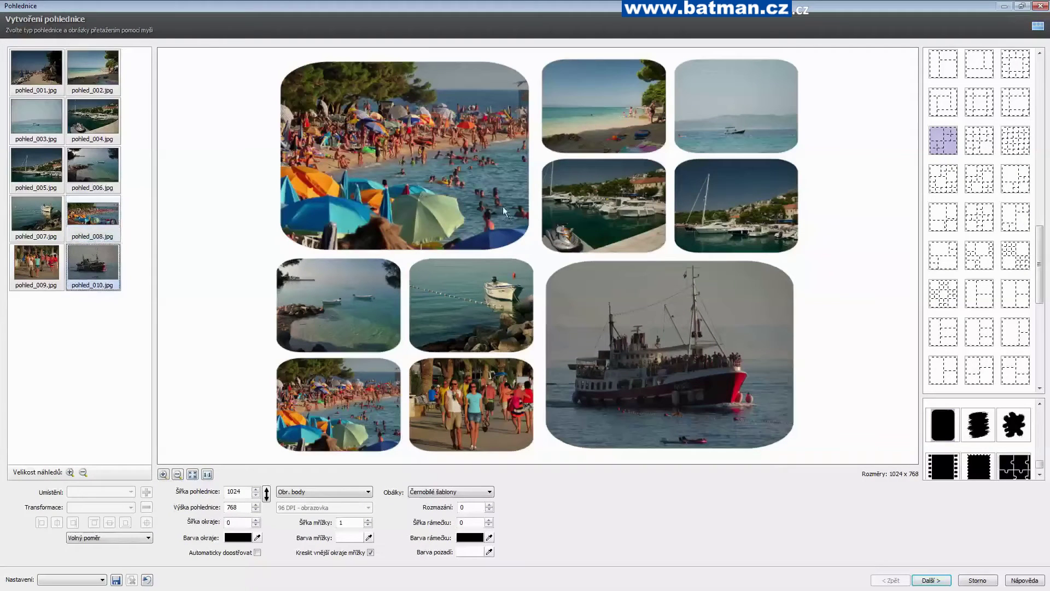
{"action": "left_click_drag", "start_coordinate": [598, 118], "coordinate": [599, 119]}
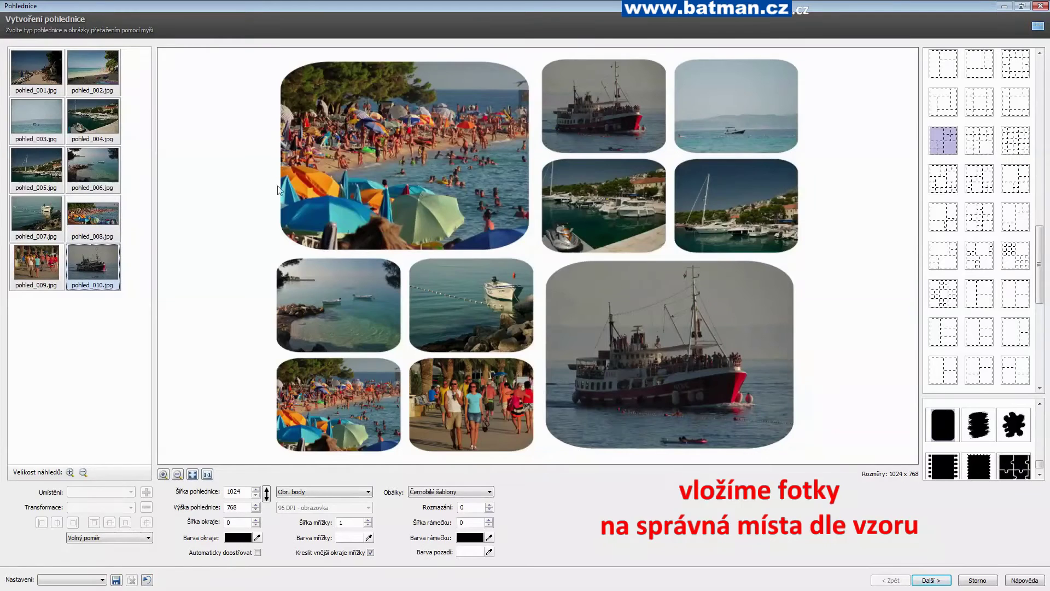
{"action": "left_click_drag", "start_coordinate": [94, 166], "coordinate": [508, 201]}
{"action": "left_click_drag", "start_coordinate": [598, 199], "coordinate": [599, 199]}
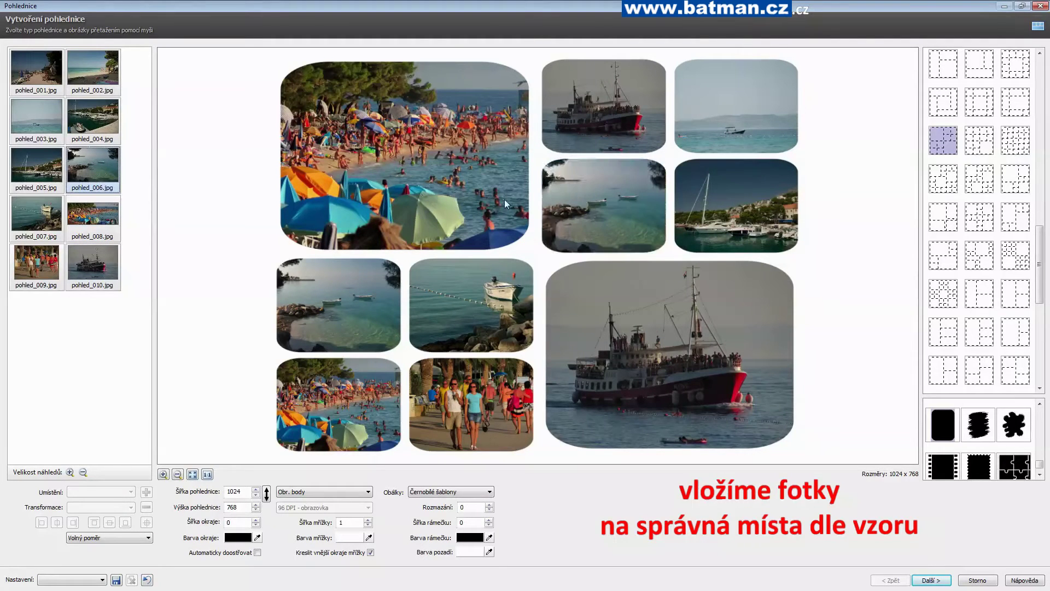
- Place pohled_003.jpg in the last cell of the second row, pohled_005.jpg in the large lower-right cell and pohled_002.jpg in the upper-right corner cell
{"action": "left_click_drag", "start_coordinate": [39, 133], "coordinate": [412, 162]}
{"action": "left_click_drag", "start_coordinate": [760, 209], "coordinate": [756, 210]}
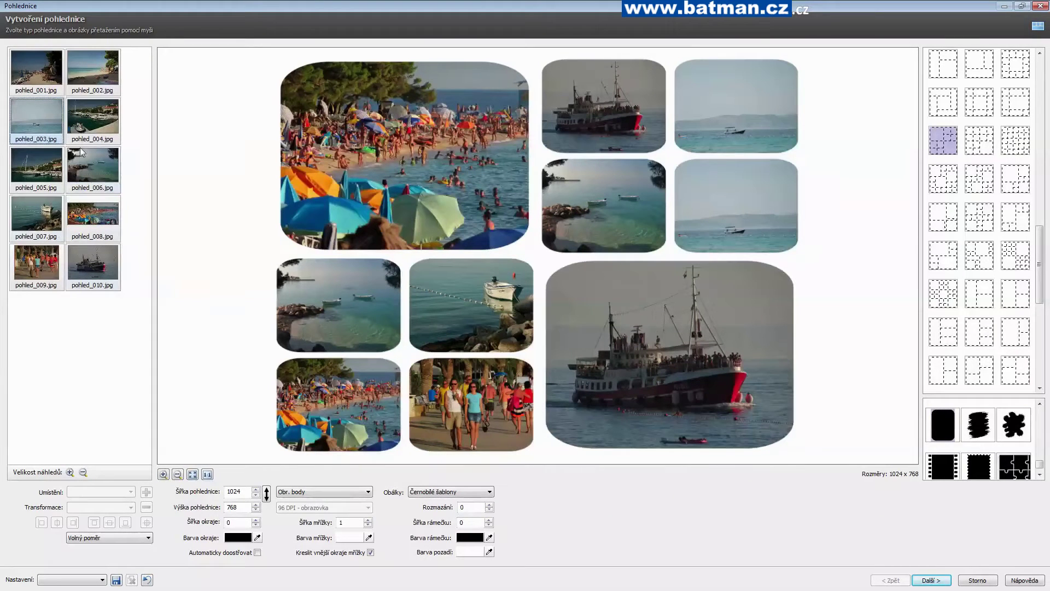
{"action": "left_click_drag", "start_coordinate": [36, 164], "coordinate": [613, 349]}
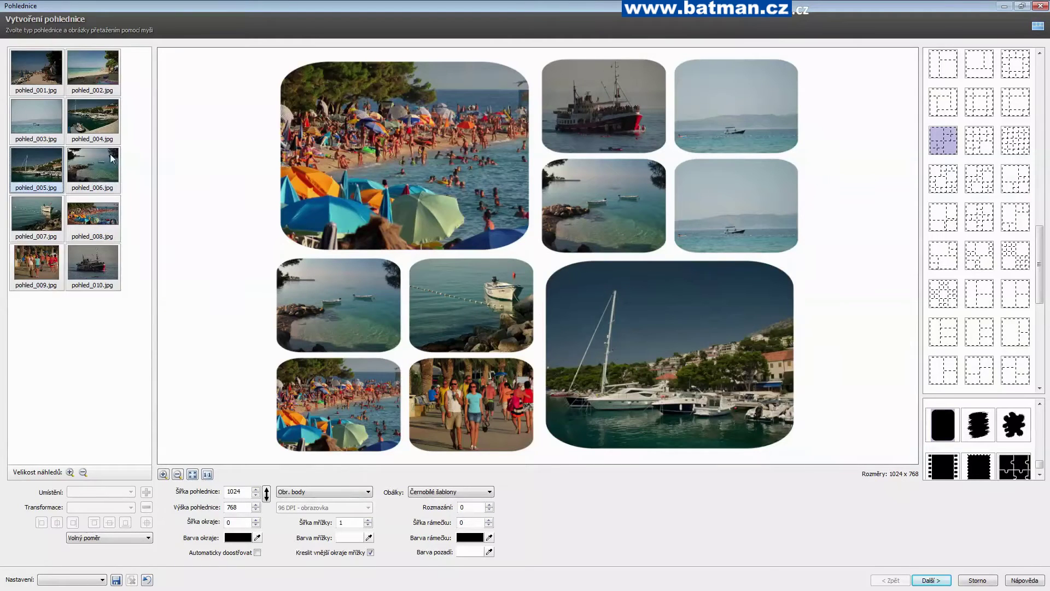
{"action": "left_click_drag", "start_coordinate": [100, 83], "coordinate": [707, 110]}
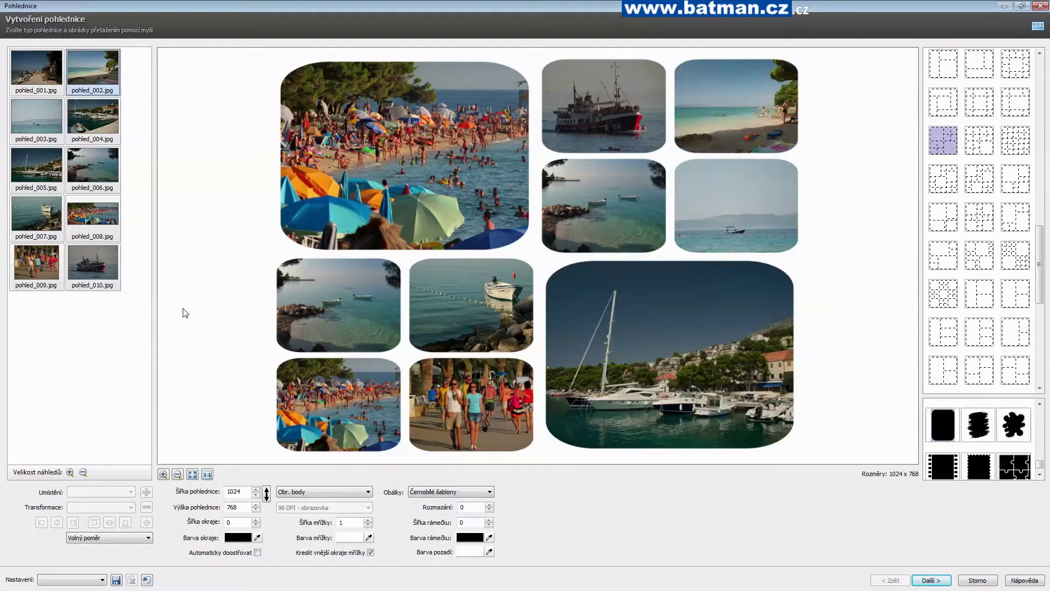
- Place pohled_009.jpg in the postcard's bottom-left cell, pohled_001.jpg in the cell beside it and pohled_004.jpg in the cell above pohled_009.jpg
{"action": "left_click_drag", "start_coordinate": [37, 265], "coordinate": [366, 409]}
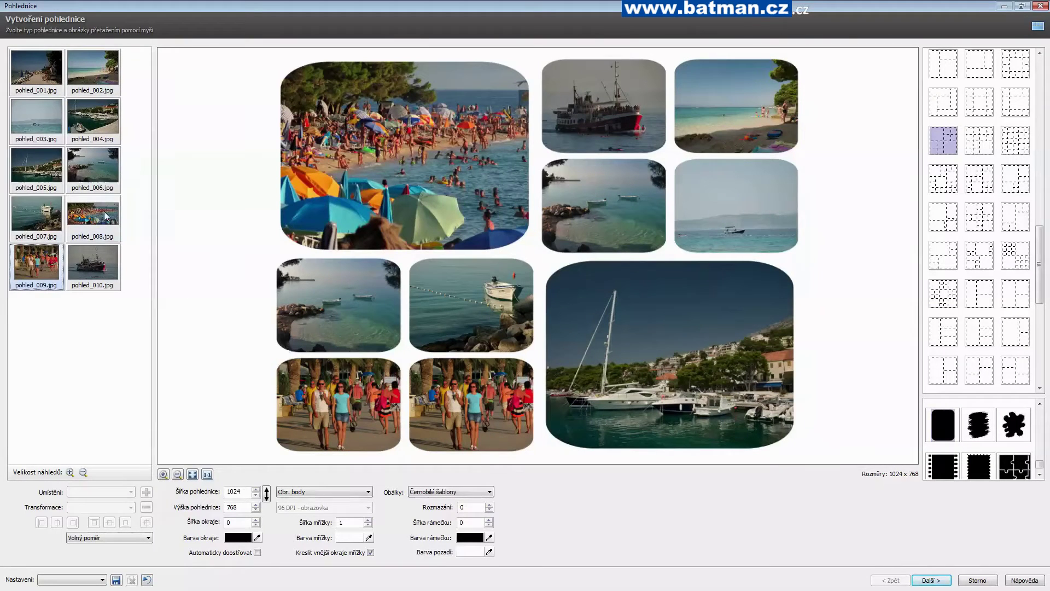
{"action": "left_click_drag", "start_coordinate": [57, 76], "coordinate": [464, 409]}
{"action": "left_click", "coordinate": [96, 129]}
{"action": "left_click_drag", "start_coordinate": [96, 130], "coordinate": [339, 308]}
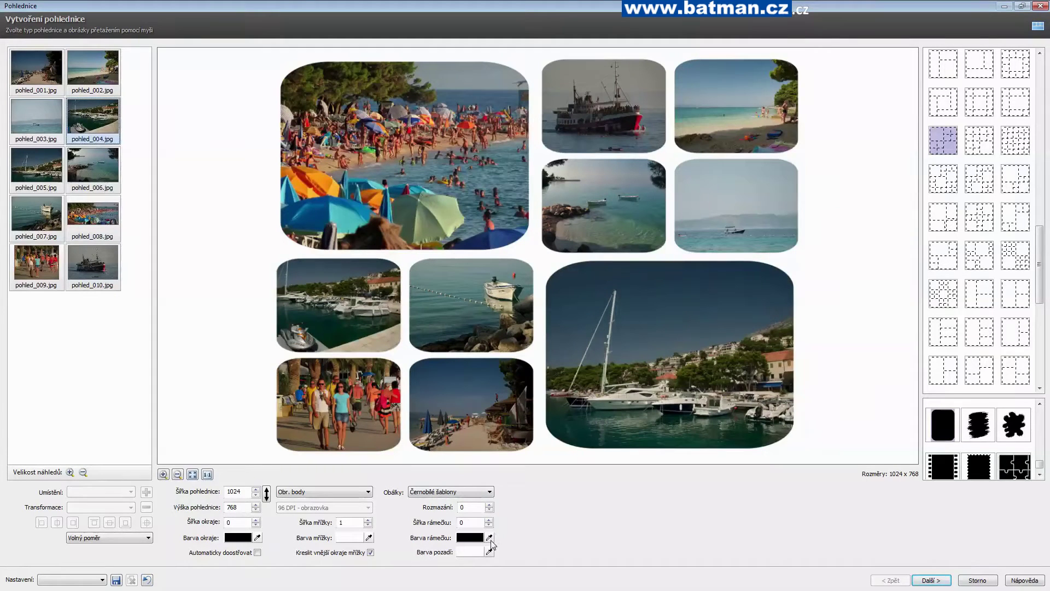
- Set the postcard's border colour to light blue #B1CDE5 and save that colour to the custom swatches
{"action": "left_click", "coordinate": [260, 539]}
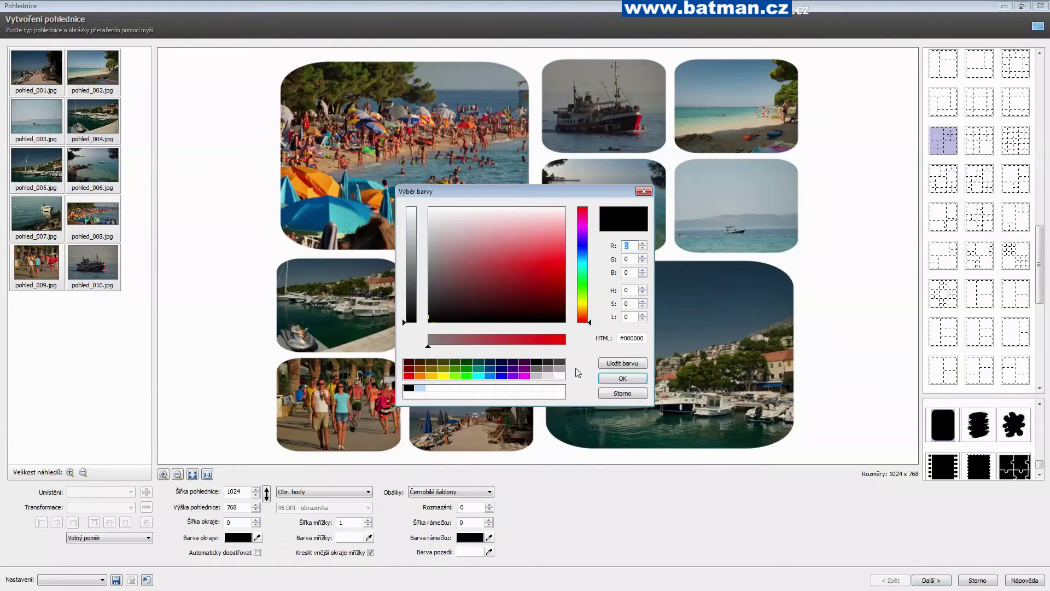
{"action": "left_click", "coordinate": [584, 255]}
{"action": "left_click", "coordinate": [497, 231]}
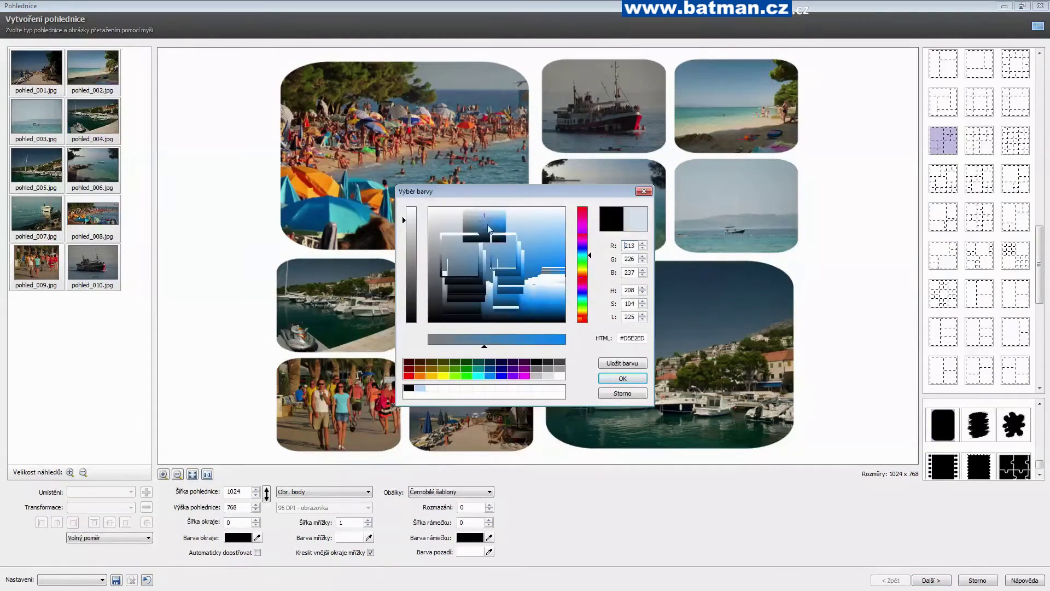
{"action": "left_click", "coordinate": [622, 378]}
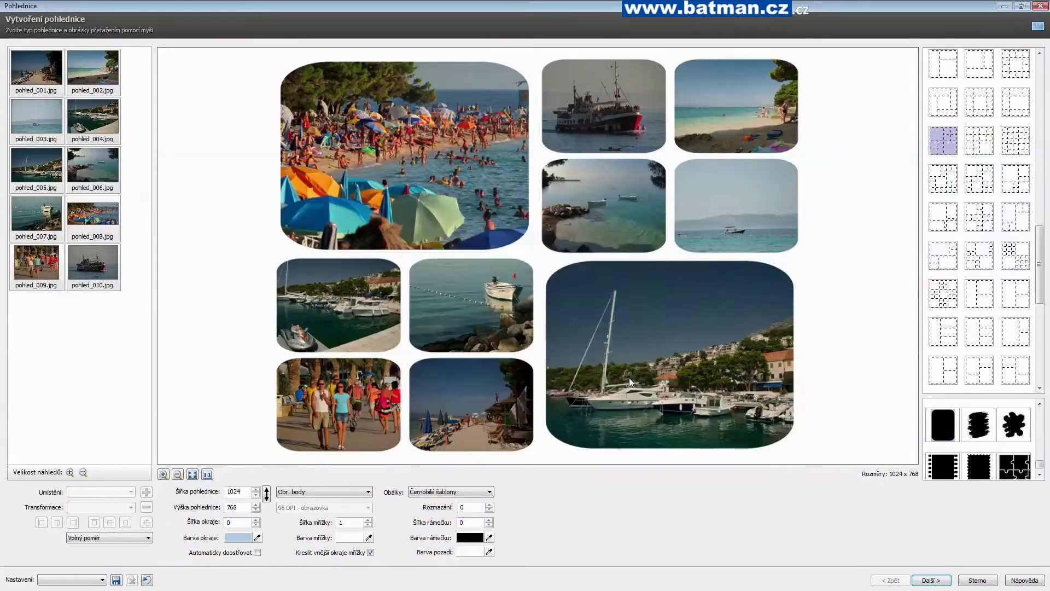
{"action": "left_click", "coordinate": [257, 538]}
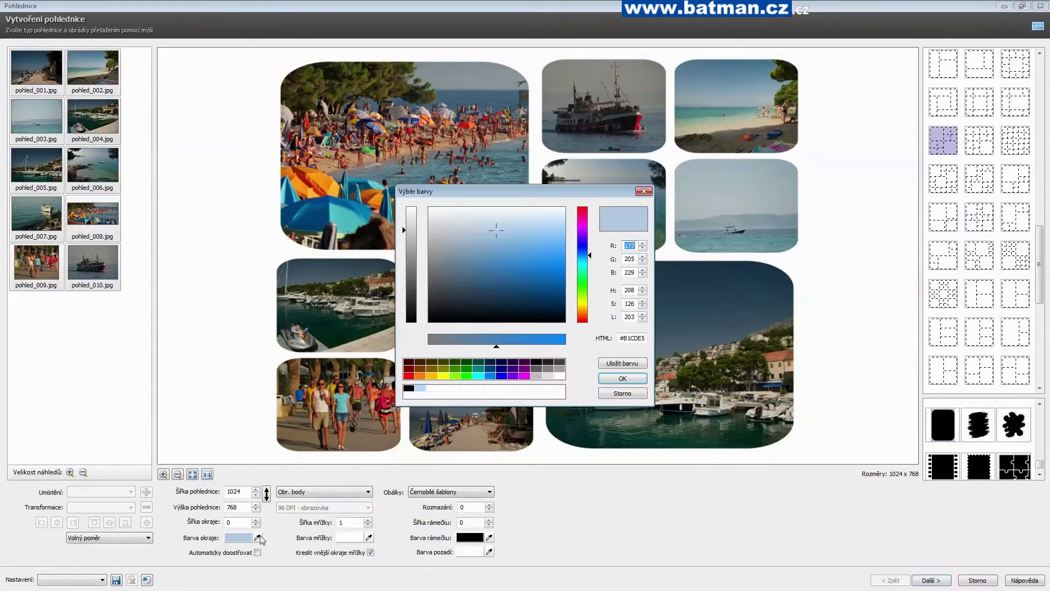
{"action": "left_click", "coordinate": [611, 364]}
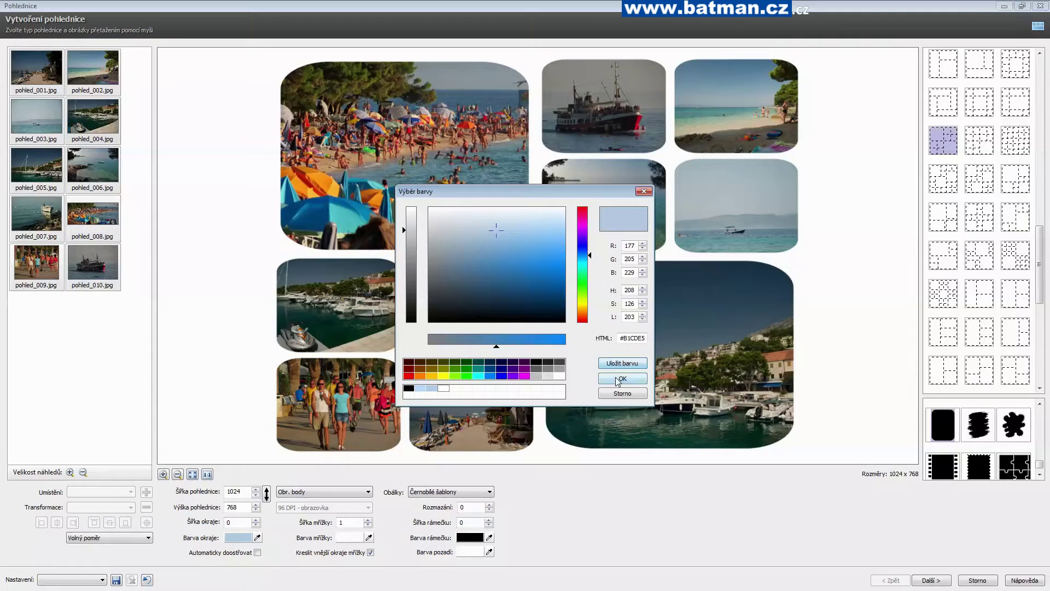
{"action": "left_click", "coordinate": [618, 379]}
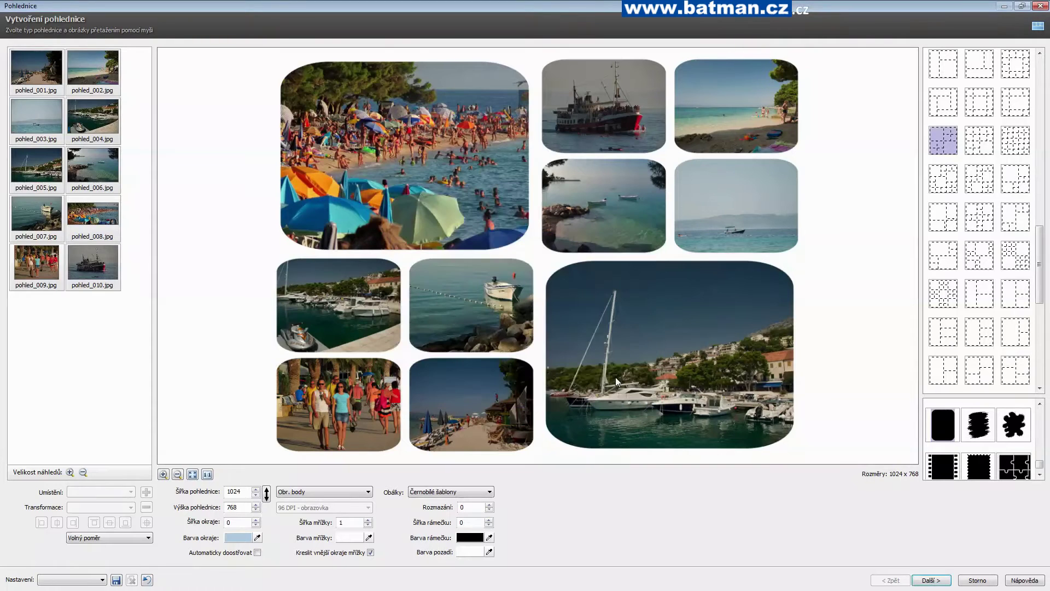
- Set the grid, frame and background colours of the postcard to the saved light blue swatch
{"action": "left_click", "coordinate": [357, 539]}
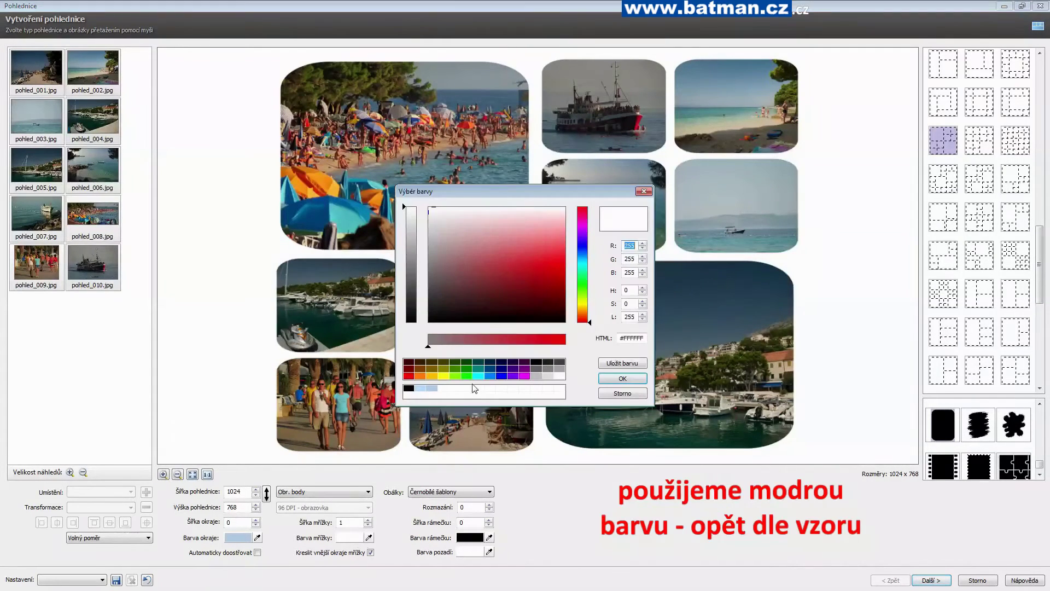
{"action": "left_click", "coordinate": [432, 388]}
{"action": "left_click", "coordinate": [620, 378]}
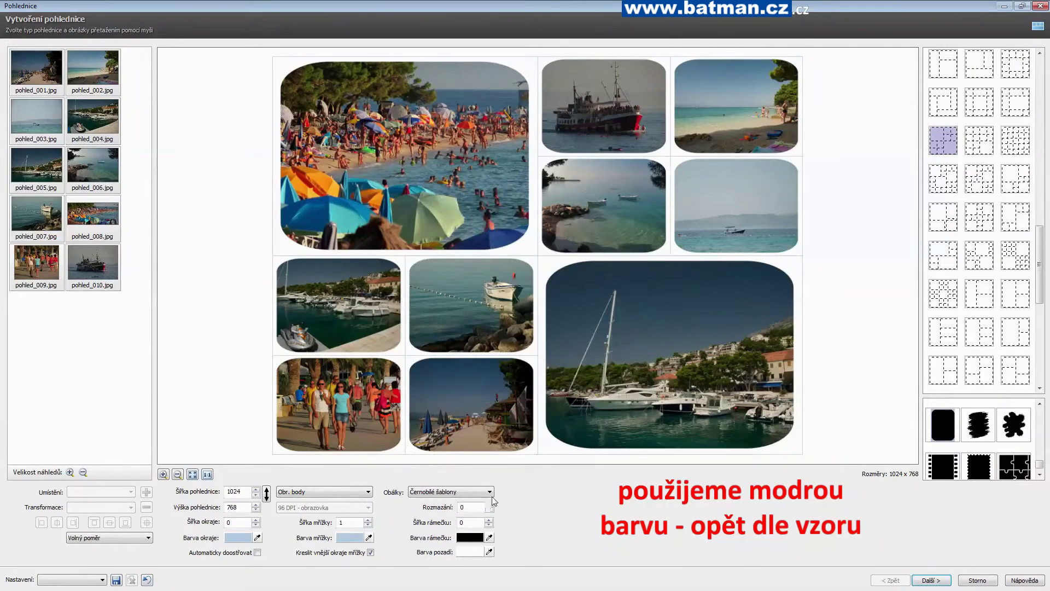
{"action": "left_click", "coordinate": [473, 539]}
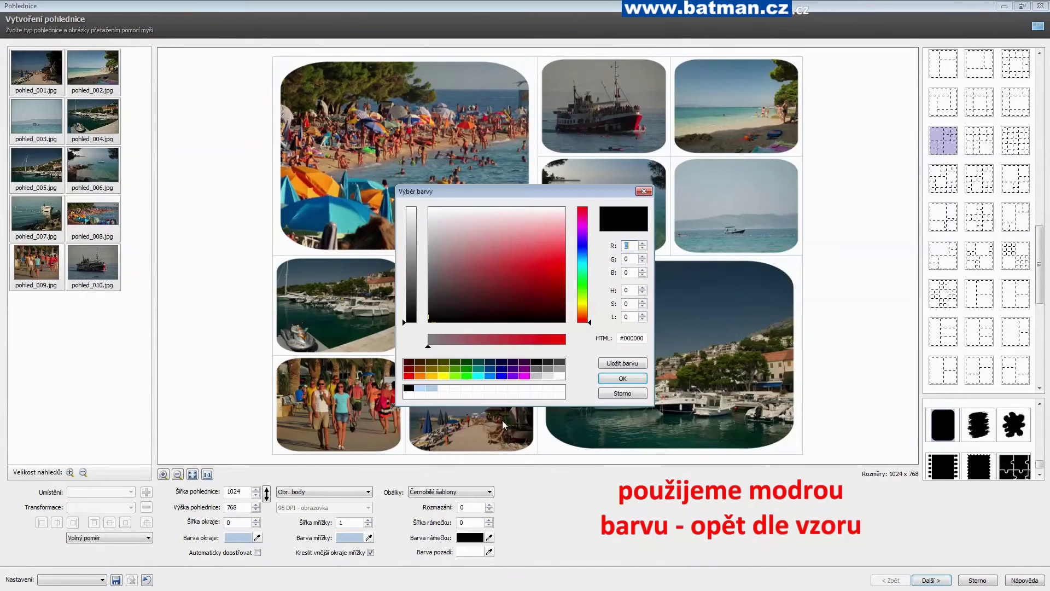
{"action": "left_click", "coordinate": [431, 388]}
{"action": "left_click", "coordinate": [602, 380]}
{"action": "left_click", "coordinate": [469, 552]}
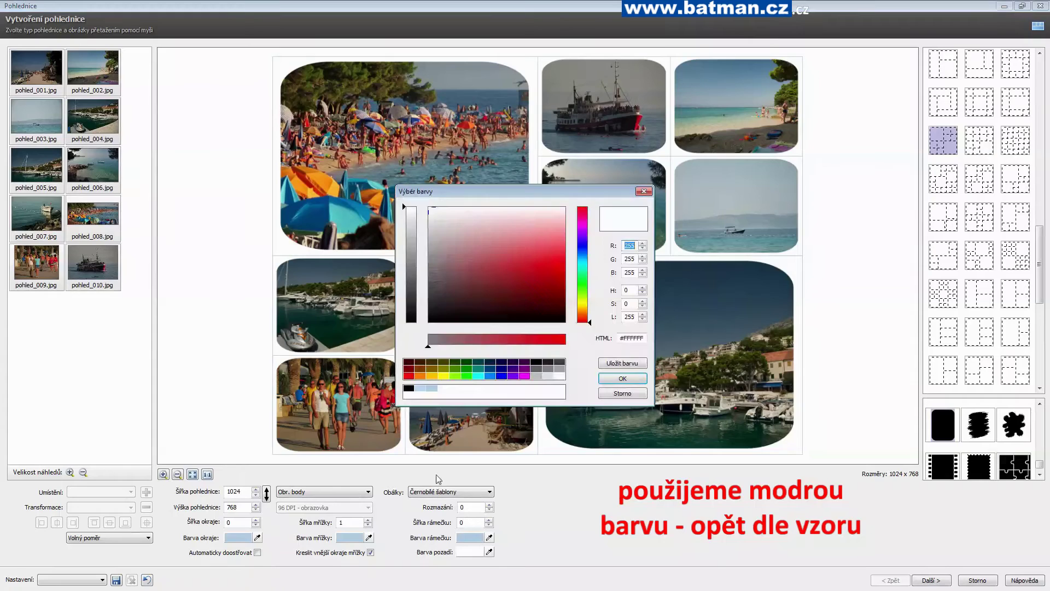
{"action": "left_click", "coordinate": [431, 389]}
{"action": "left_click", "coordinate": [603, 380]}
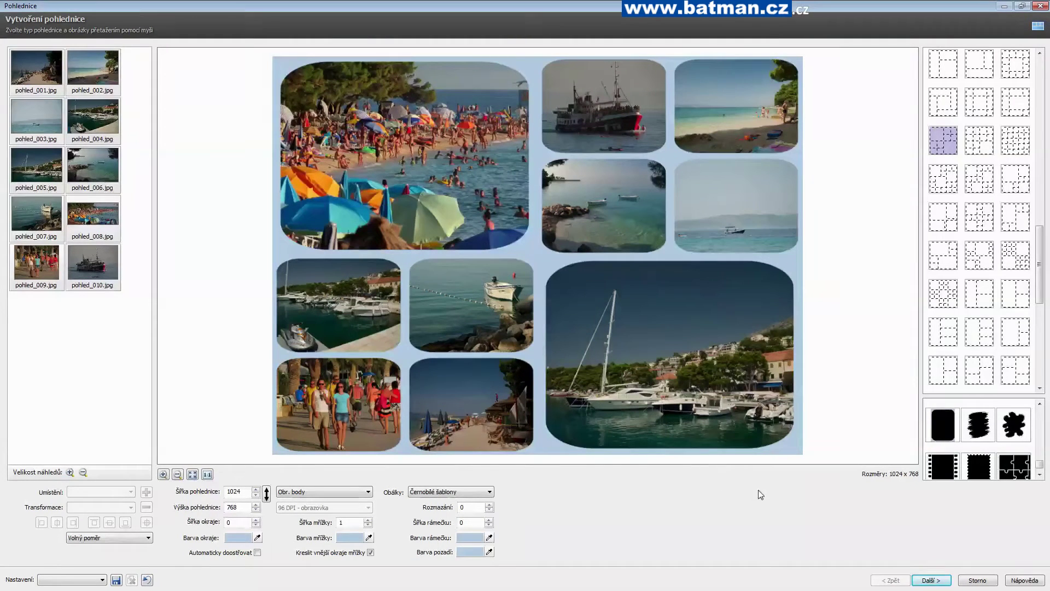
- Finish the postcard layout and open the resulting image in the editor
{"action": "left_click", "coordinate": [932, 581]}
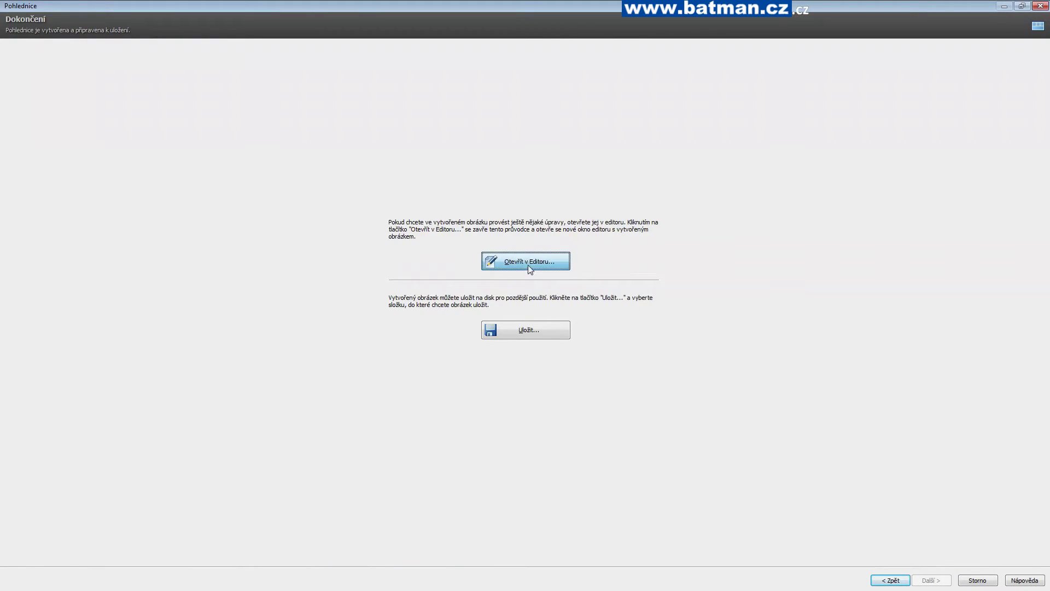
{"action": "left_click", "coordinate": [544, 266]}
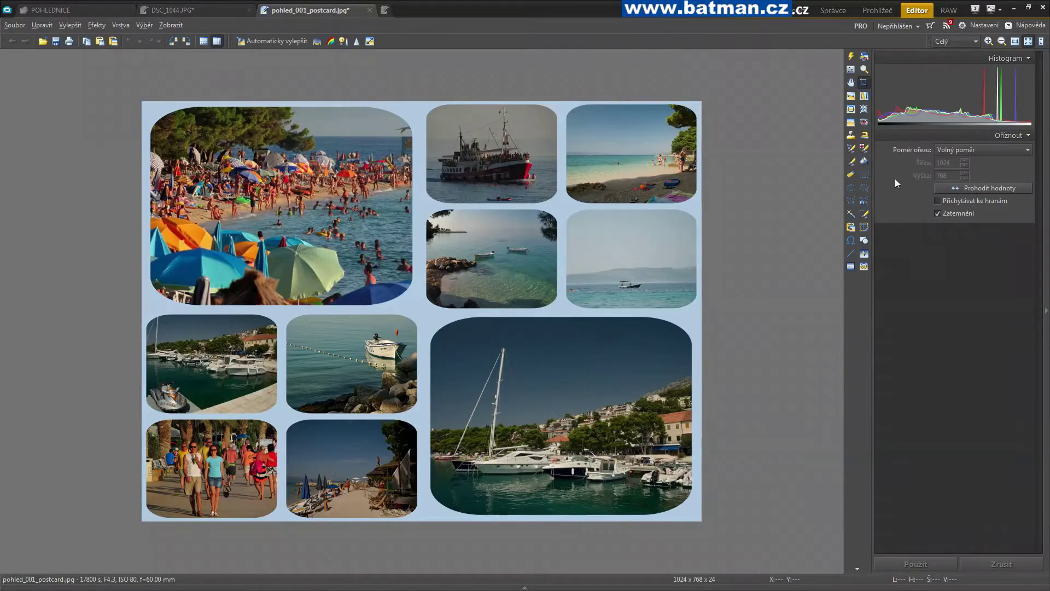
- Select a horizontal band over the tops of the two photos in the second row of the upper-right group and paint it light blue with a 141-diameter brush
{"action": "left_click", "coordinate": [864, 176]}
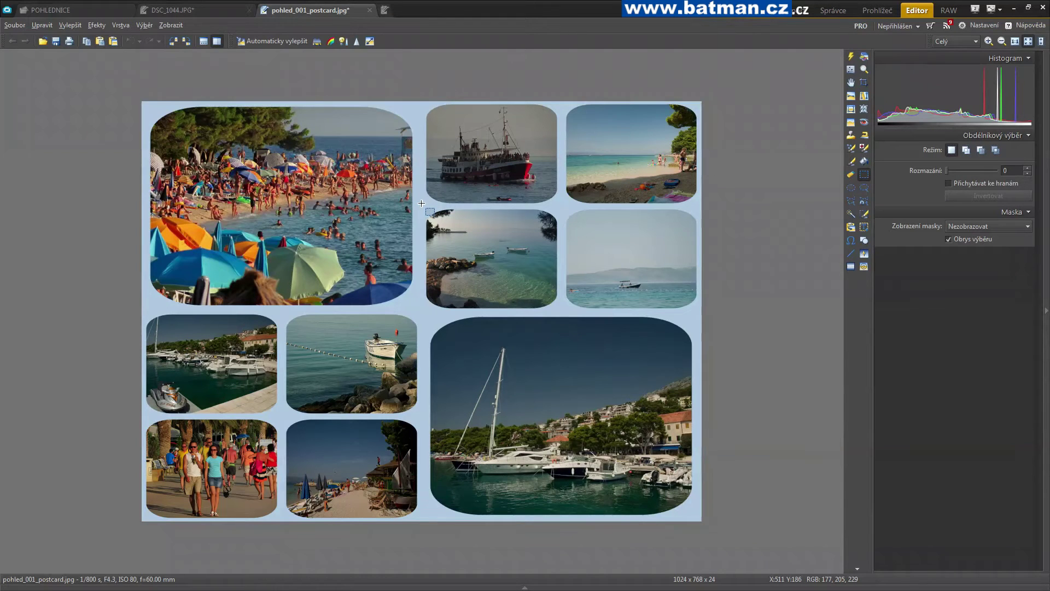
{"action": "left_click_drag", "start_coordinate": [421, 205], "coordinate": [699, 244]}
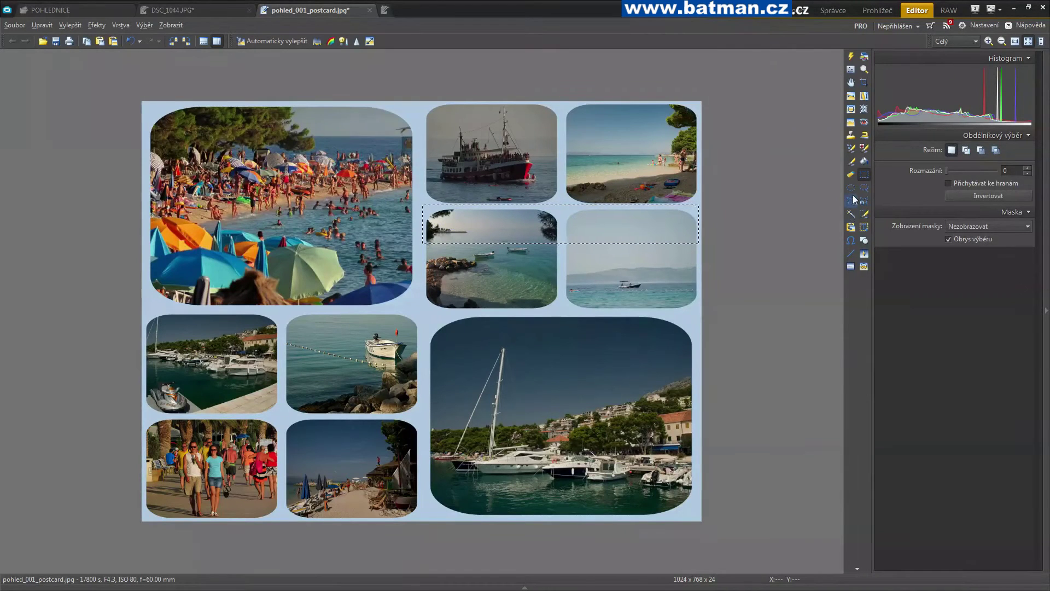
{"action": "left_click", "coordinate": [852, 161]}
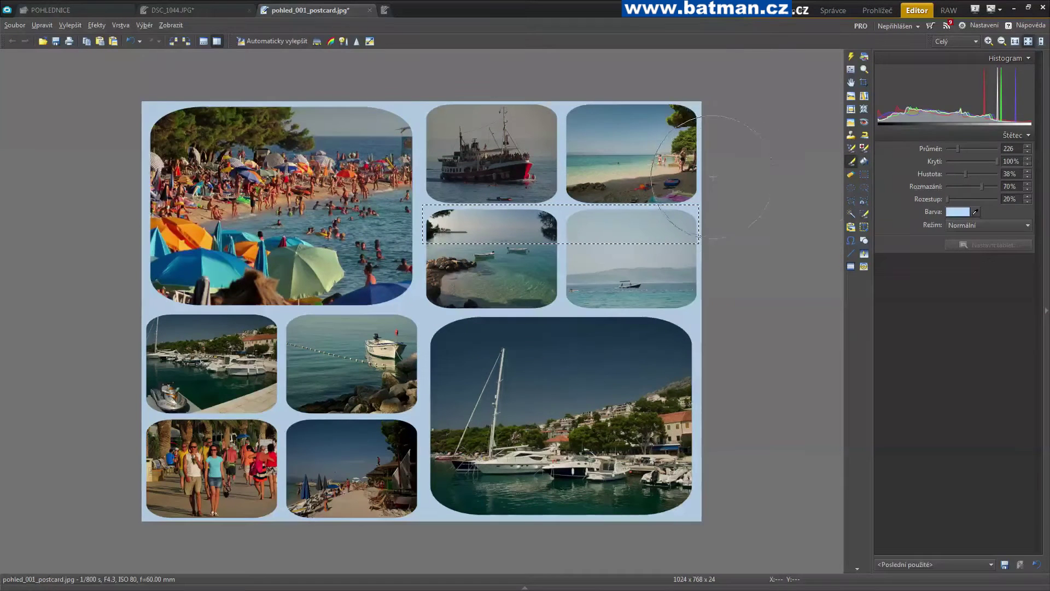
{"action": "left_click_drag", "start_coordinate": [956, 149], "coordinate": [953, 148]}
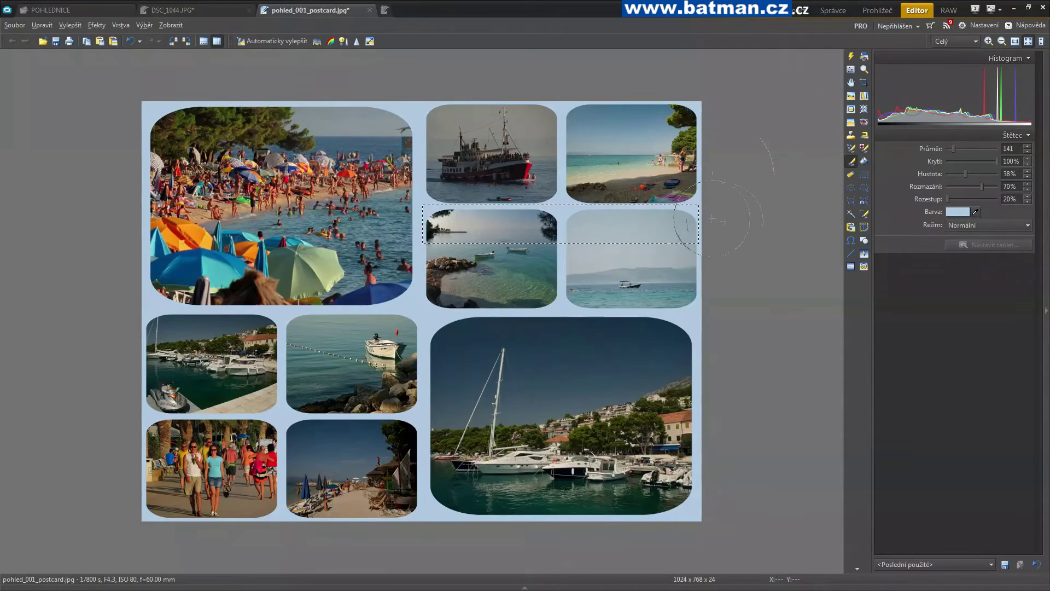
{"action": "left_click_drag", "start_coordinate": [714, 223], "coordinate": [579, 220]}
{"action": "mouse_move", "coordinate": [474, 228]}
{"action": "left_mouse_down"}
{"action": "mouse_move", "coordinate": [459, 224]}
{"action": "mouse_move", "coordinate": [471, 221]}
{"action": "left_mouse_up"}
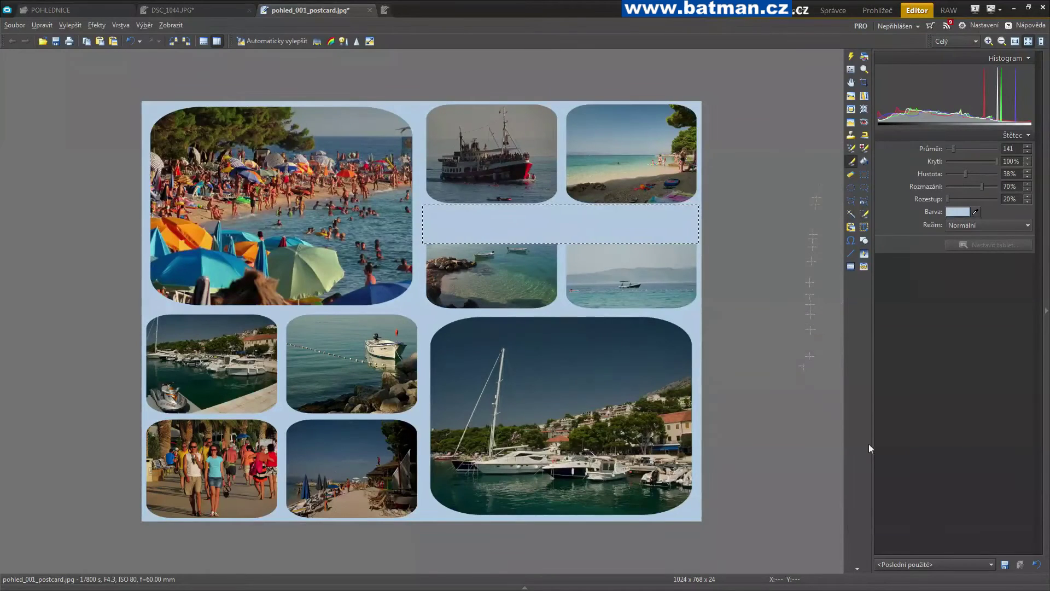
{"action": "left_click", "coordinate": [864, 174]}
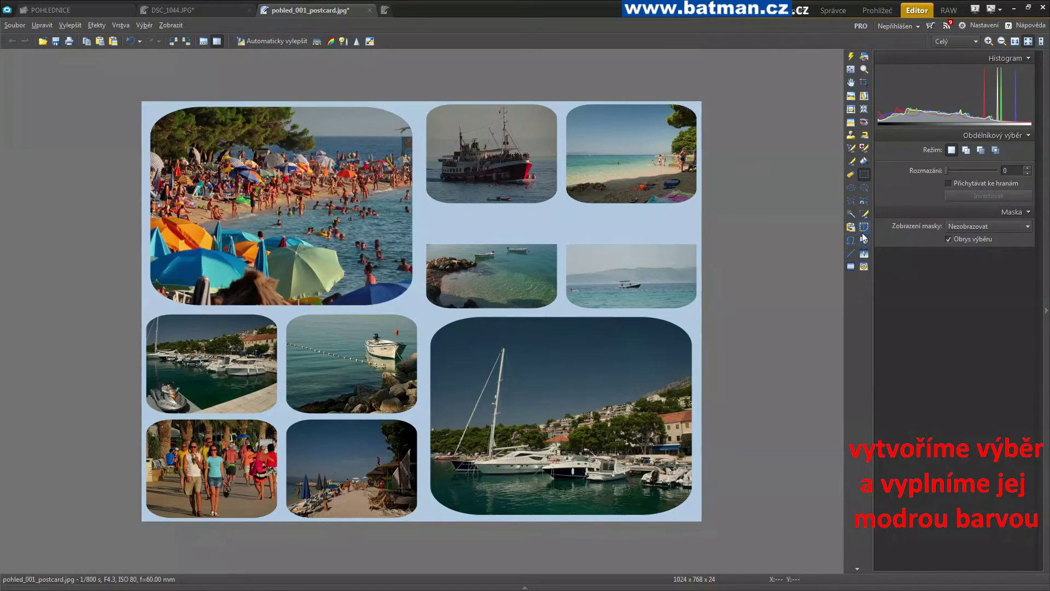
- Add the red Eras Bold ITC text "Chorvatsko" on the light blue band, enlarged to size 84 to fill its width
{"action": "left_click", "coordinate": [864, 240]}
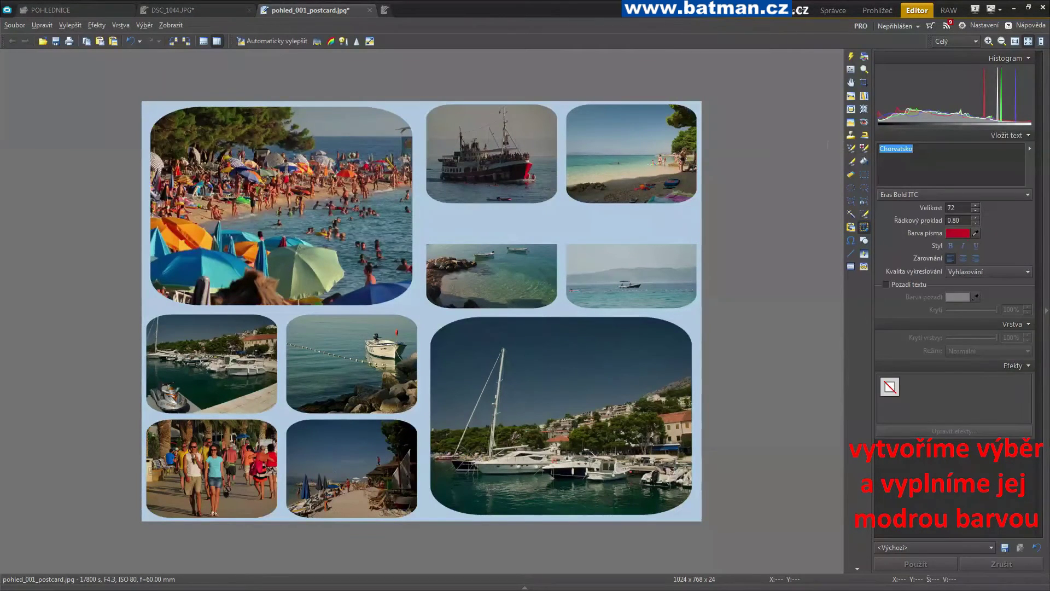
{"action": "key", "text": "Delete"}
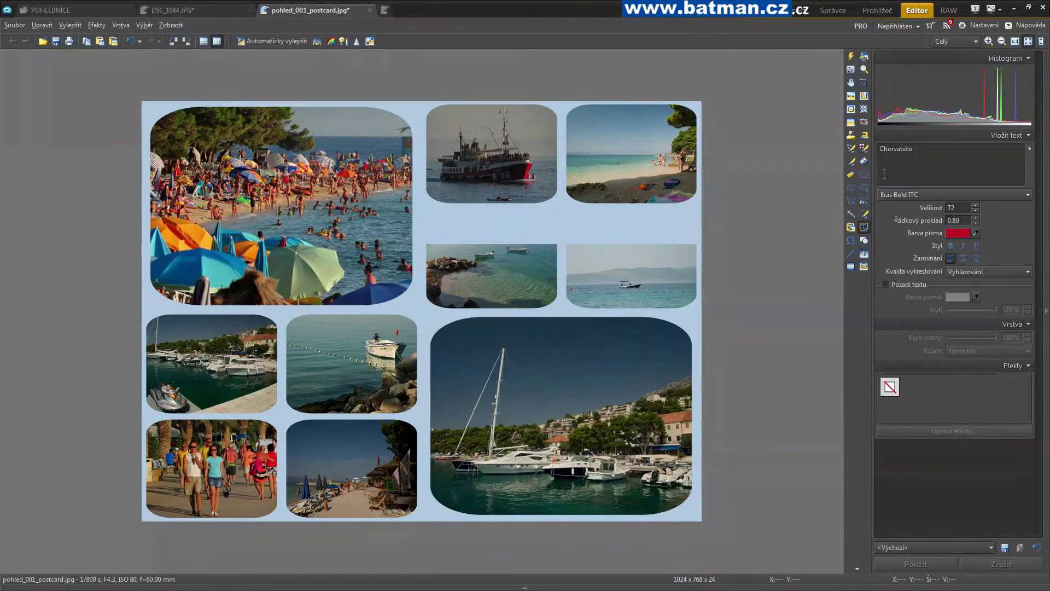
{"action": "left_click", "coordinate": [976, 233]}
{"action": "left_click", "coordinate": [464, 235]}
{"action": "left_click_drag", "start_coordinate": [668, 202], "coordinate": [694, 195]}
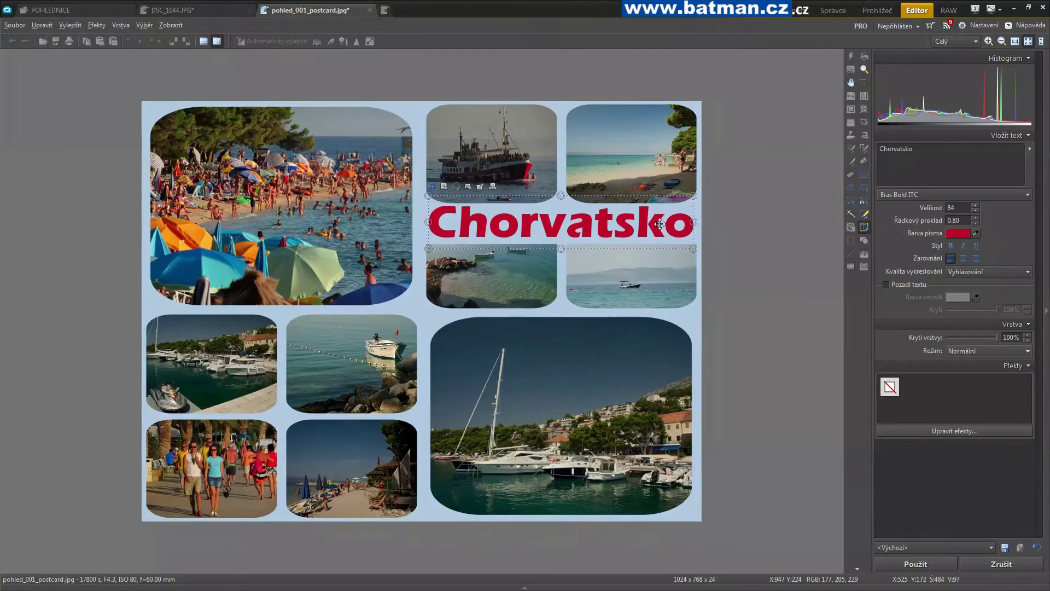
{"action": "left_click", "coordinate": [916, 563]}
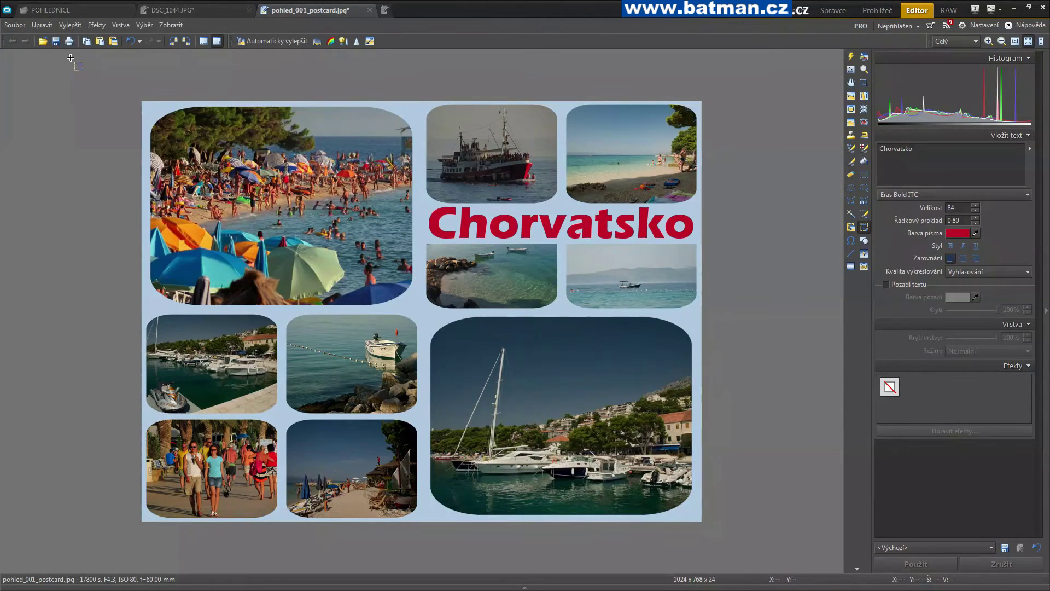
- Save the postcard as the JPEG file pohled_001_postcard.jpg in the POHLEDNICE folder
{"action": "left_click", "coordinate": [15, 26]}
{"action": "left_click", "coordinate": [48, 125]}
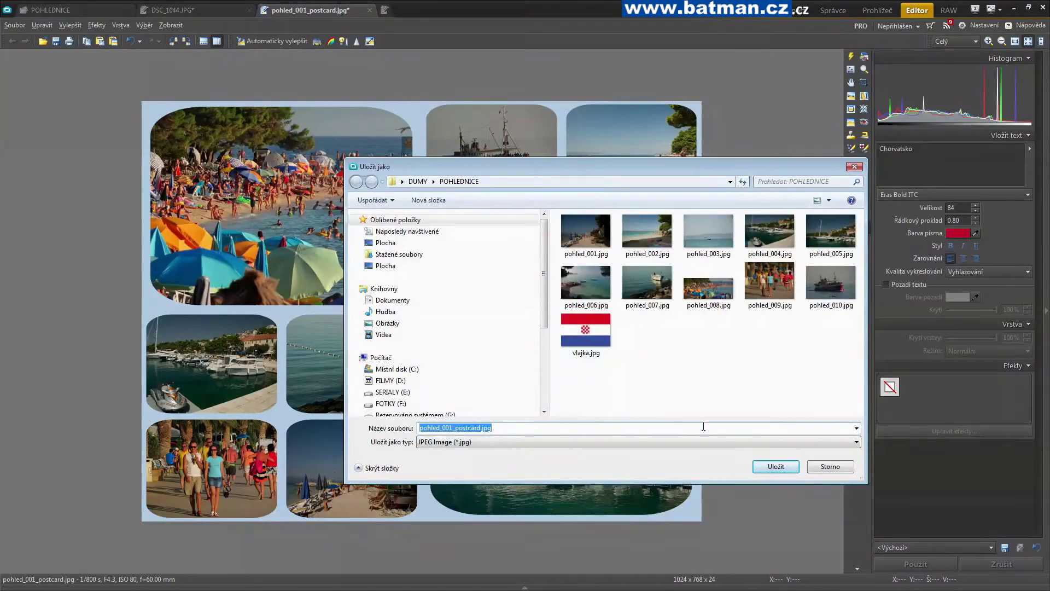
{"action": "left_click", "coordinate": [776, 466]}
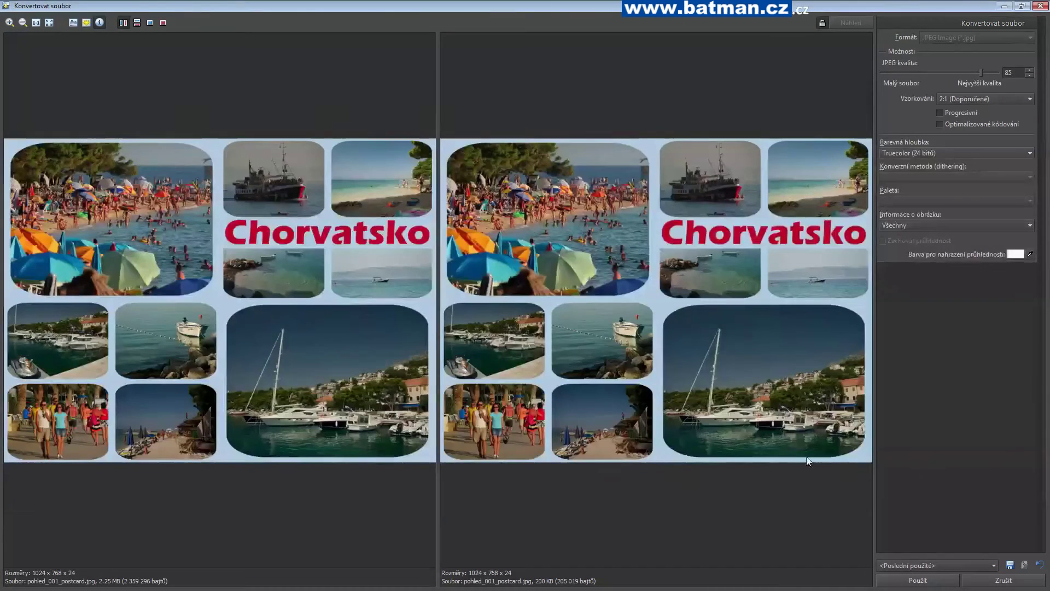
{"action": "left_click", "coordinate": [922, 581]}
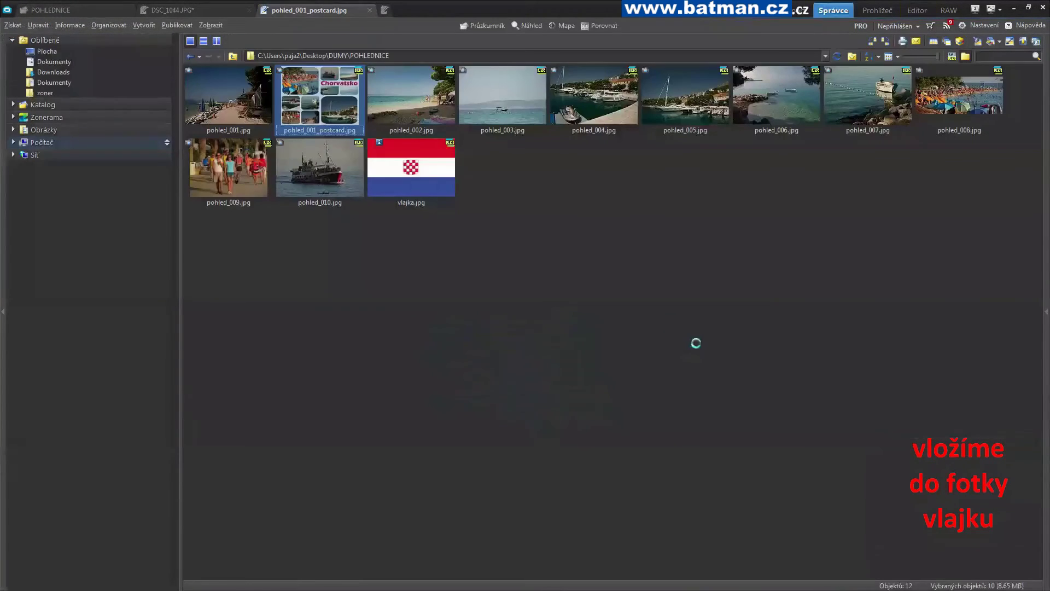
- Copy the whole flag image from vlajka.jpg to the clipboard and return to the POHLEDNICE folder
{"action": "left_click", "coordinate": [421, 175]}
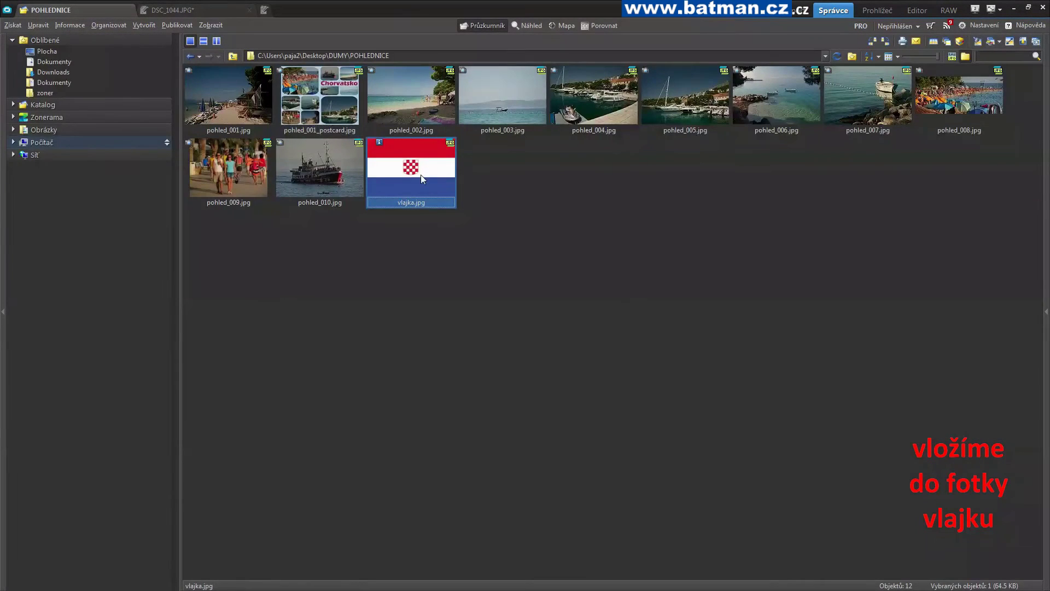
{"action": "double_click", "coordinate": [421, 175]}
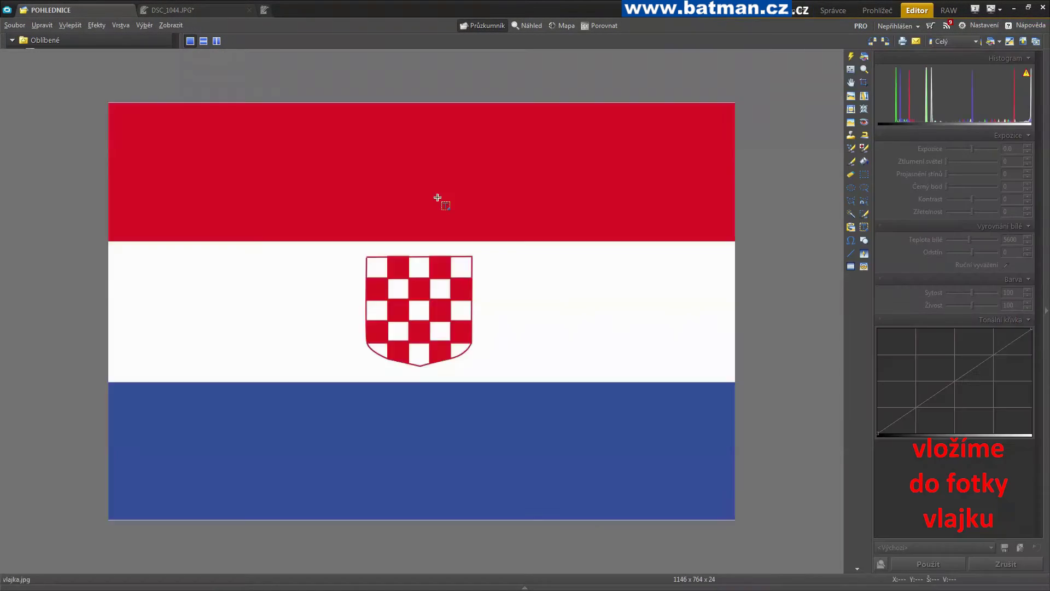
{"action": "key", "text": "ctrl+a"}
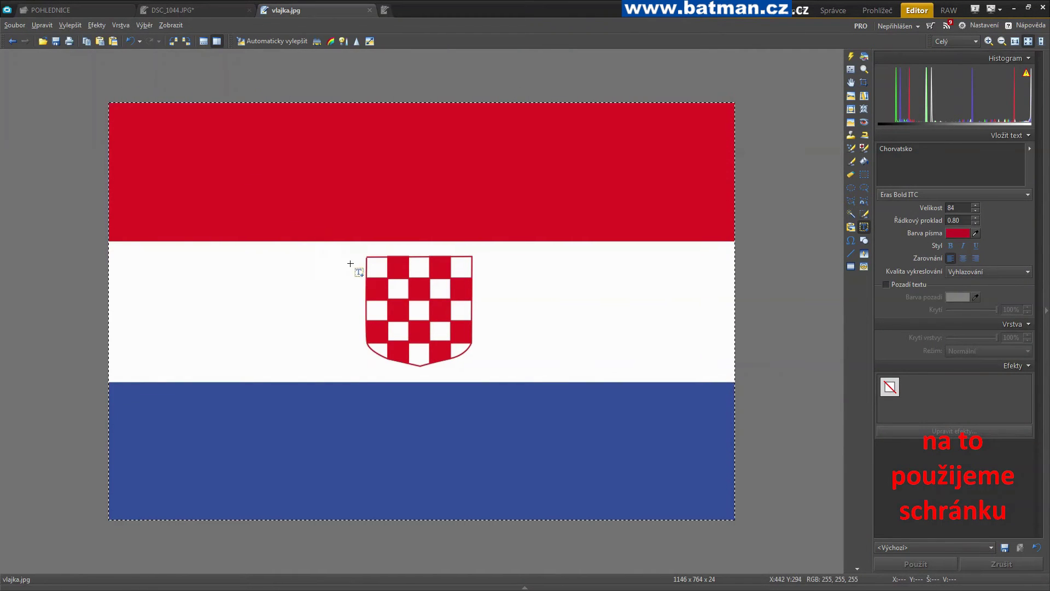
{"action": "key", "text": "ctrl+w"}
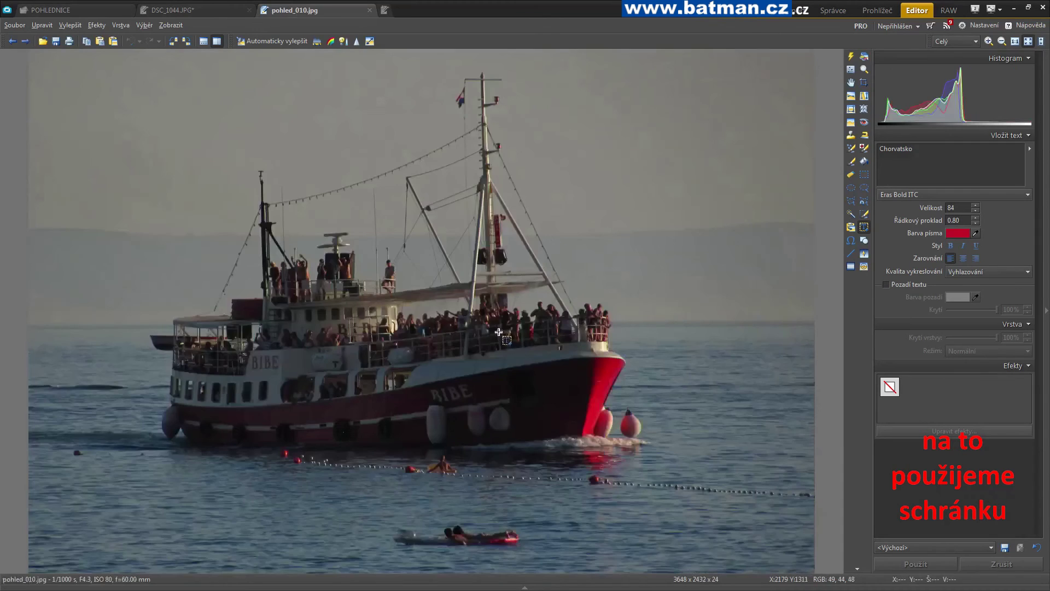
{"action": "key", "text": "Page_Up"}
{"action": "key", "text": "ctrl+w"}
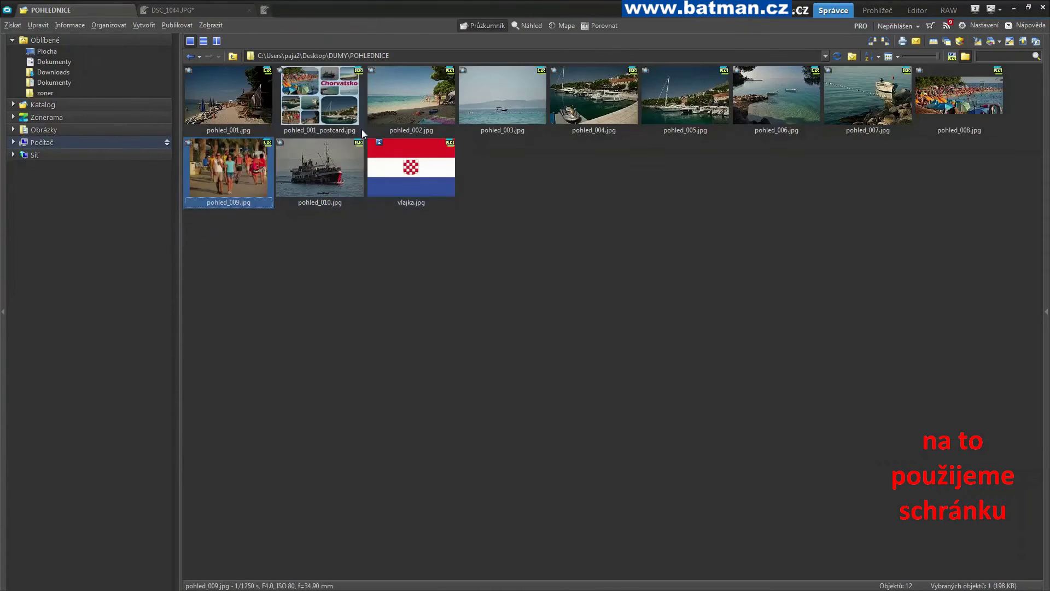
- Paste the flag into pohled_001_postcard.jpg over the large sailboat photo, shrunk to about 387 × 258 px at 88% layer opacity
{"action": "double_click", "coordinate": [331, 102]}
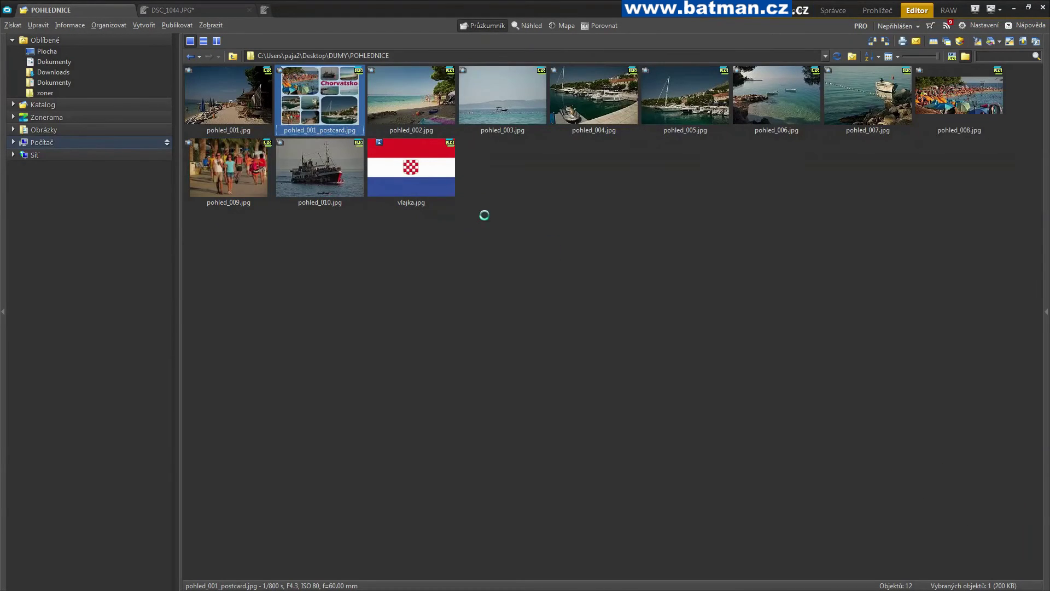
{"action": "key", "text": "ctrl+v"}
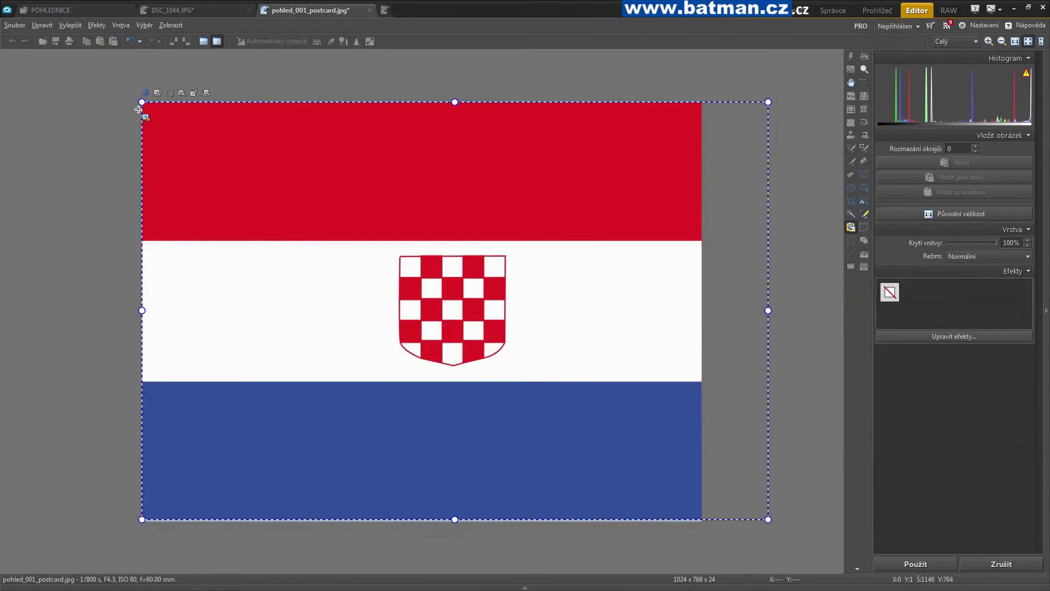
{"action": "left_click_drag", "start_coordinate": [143, 103], "coordinate": [584, 330]}
{"action": "left_click_drag", "start_coordinate": [997, 242], "coordinate": [992, 242]}
{"action": "left_click_drag", "start_coordinate": [604, 384], "coordinate": [576, 417]}
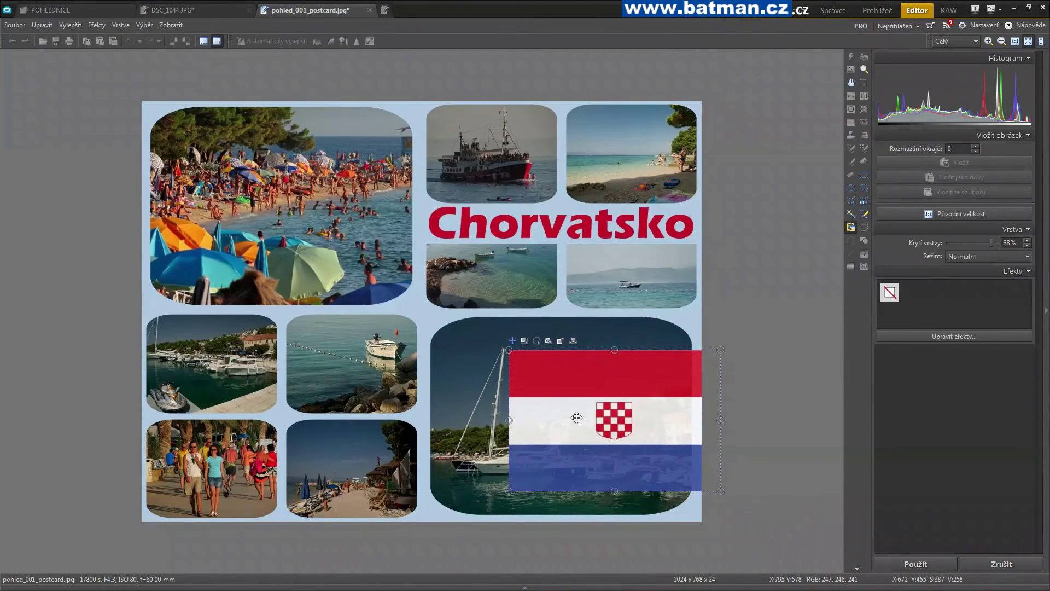
- Distort the flag's corners into a sail about 116 × 157 px beside the sailboat's mast and apply it
{"action": "left_click", "coordinate": [555, 342]}
{"action": "left_click_drag", "start_coordinate": [509, 491], "coordinate": [502, 429]}
{"action": "left_click_drag", "start_coordinate": [719, 491], "coordinate": [578, 427]}
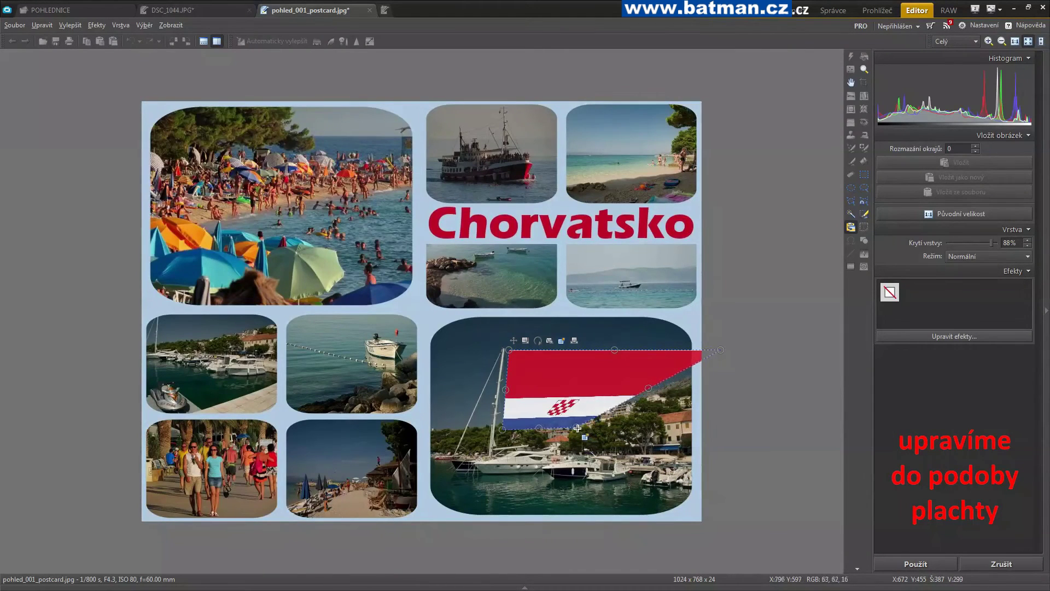
{"action": "left_click_drag", "start_coordinate": [721, 350], "coordinate": [561, 381]}
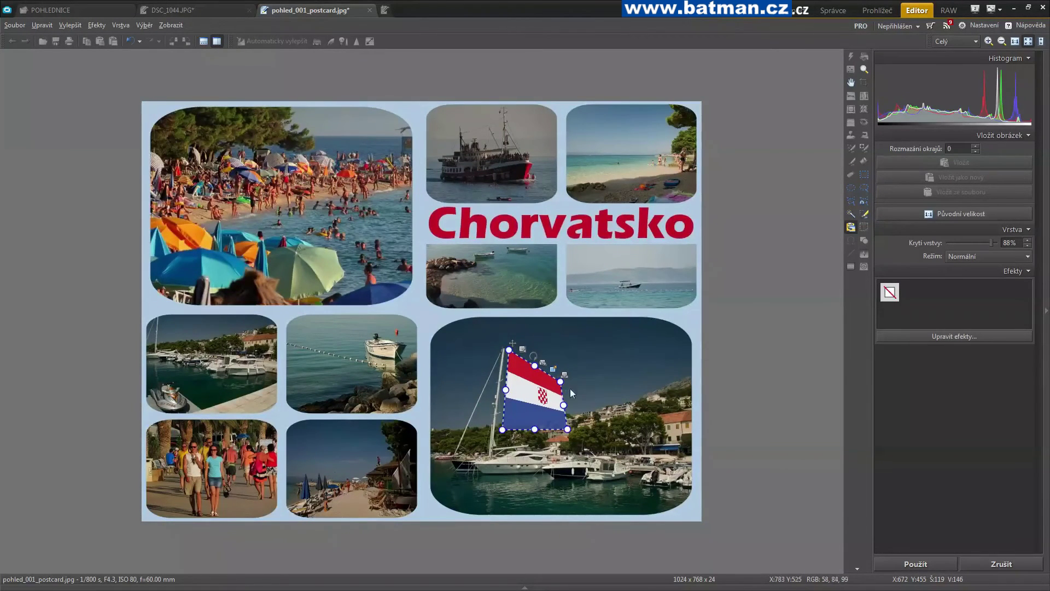
{"action": "left_click_drag", "start_coordinate": [502, 430], "coordinate": [503, 434]}
{"action": "left_click_drag", "start_coordinate": [568, 429], "coordinate": [566, 431]}
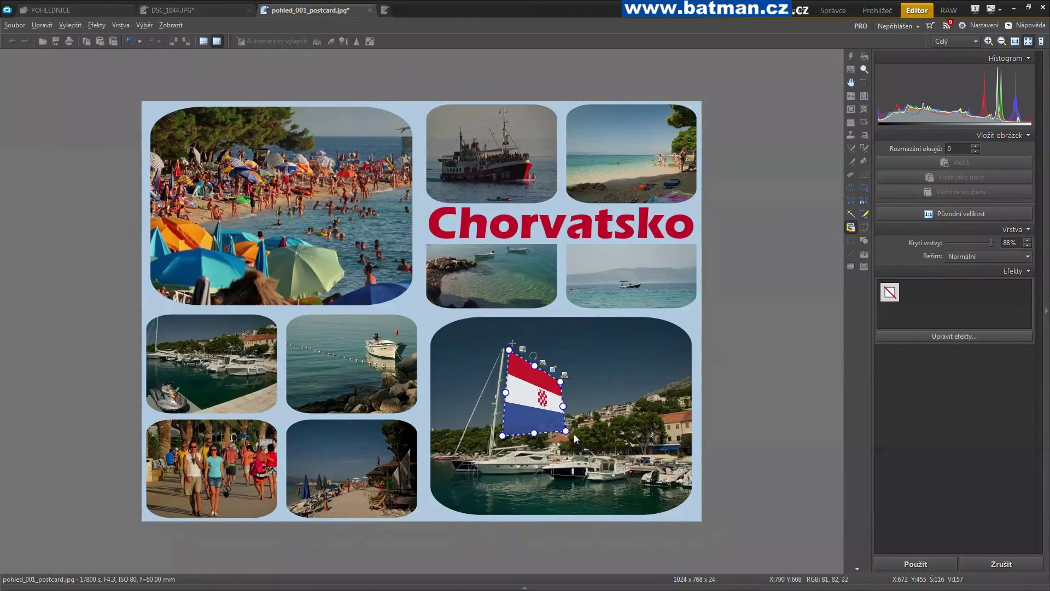
{"action": "left_click", "coordinate": [894, 564]}
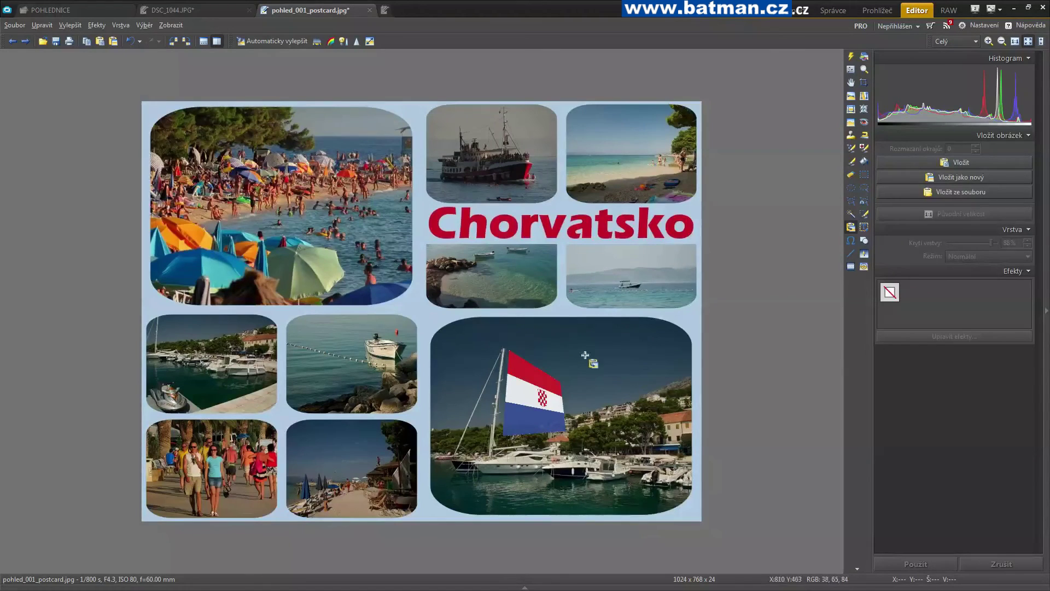
- Extend the postcard's canvas width by a relative 200 pixels in light blue, keeping the collage centred
{"action": "left_click", "coordinate": [42, 25]}
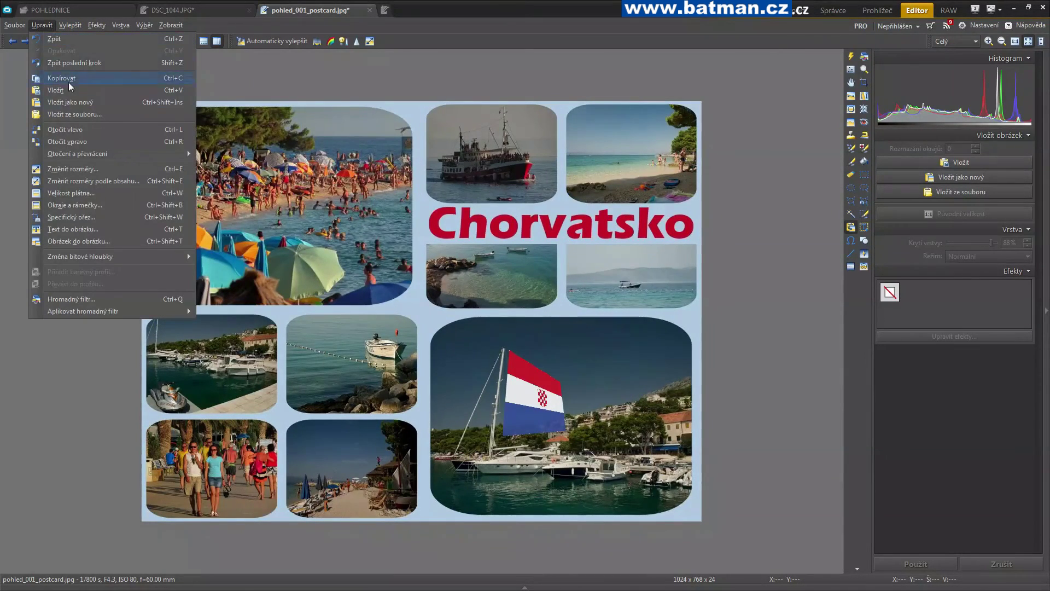
{"action": "left_click", "coordinate": [95, 192]}
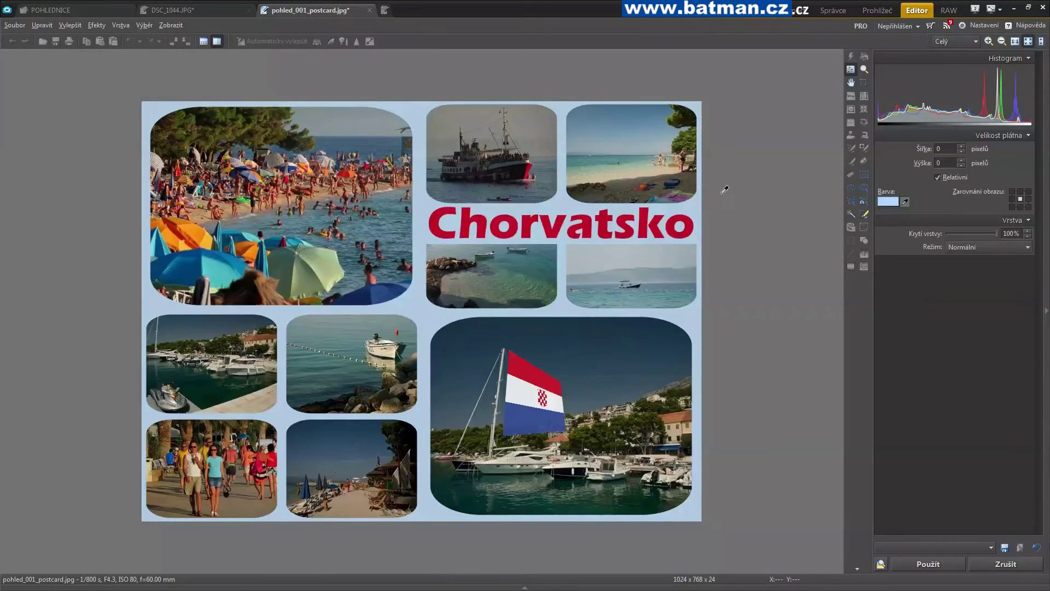
{"action": "left_click", "coordinate": [961, 146]}
{"action": "left_click", "coordinate": [961, 146]}
{"action": "left_click", "coordinate": [961, 146]}
{"action": "left_click", "coordinate": [961, 146]}
{"action": "left_click", "coordinate": [961, 146]}
{"action": "left_click", "coordinate": [961, 146]}
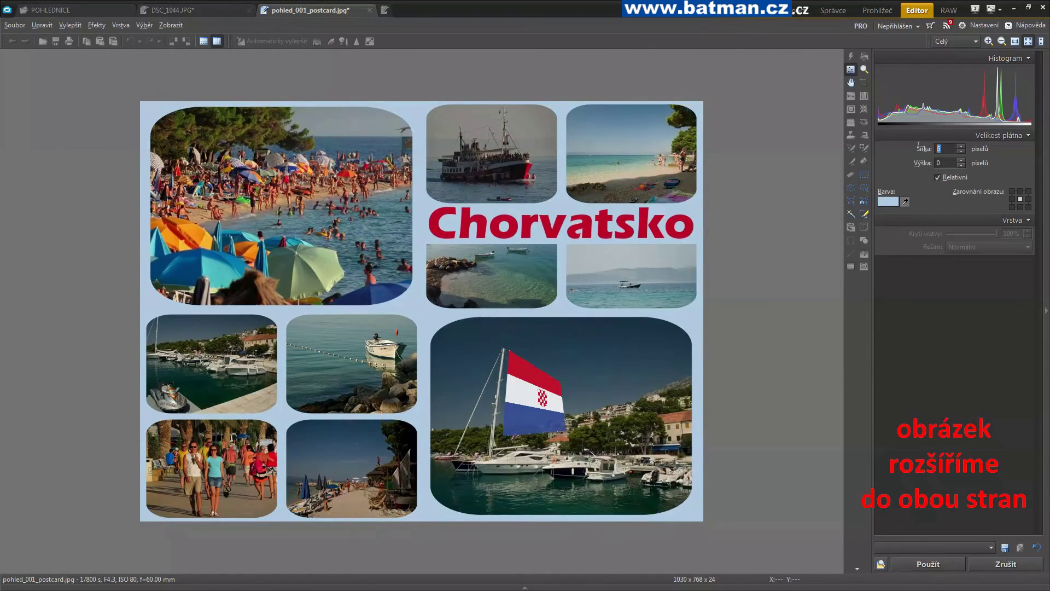
{"action": "type", "text": "200"}
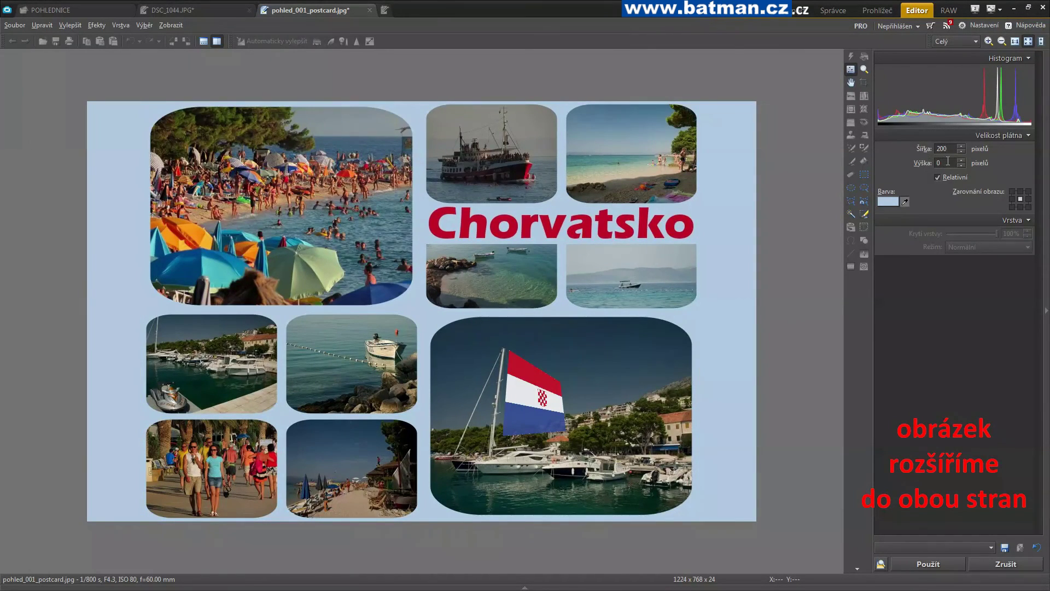
{"action": "left_click", "coordinate": [929, 564]}
{"action": "key", "text": "ctrl+v"}
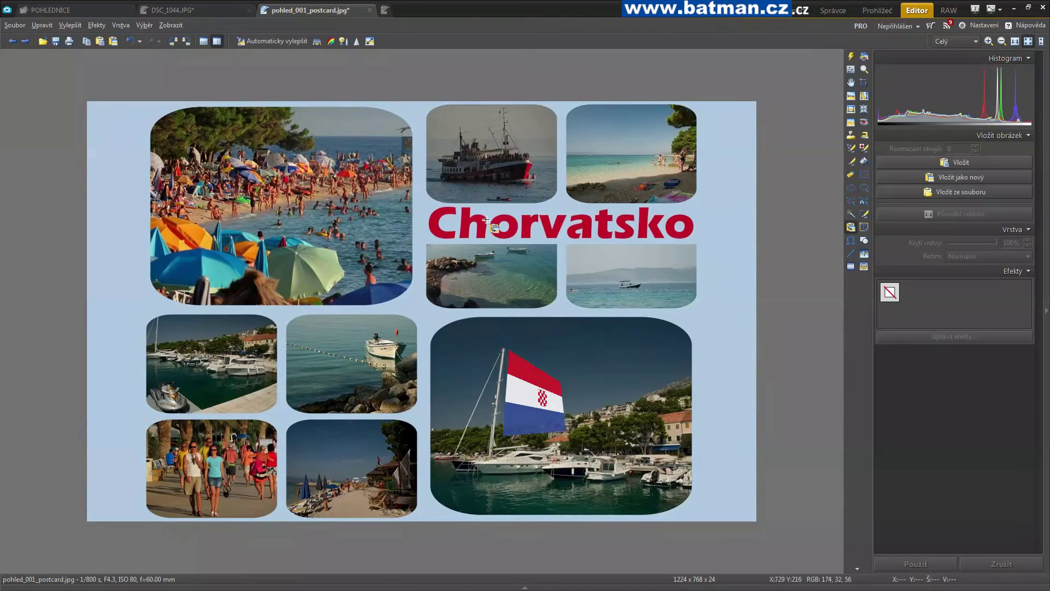
- Save the finished postcard as a JPEG named pohlednice and reopen pohlednice.jpg from the POHLEDNICE folder
{"action": "left_click", "coordinate": [18, 26]}
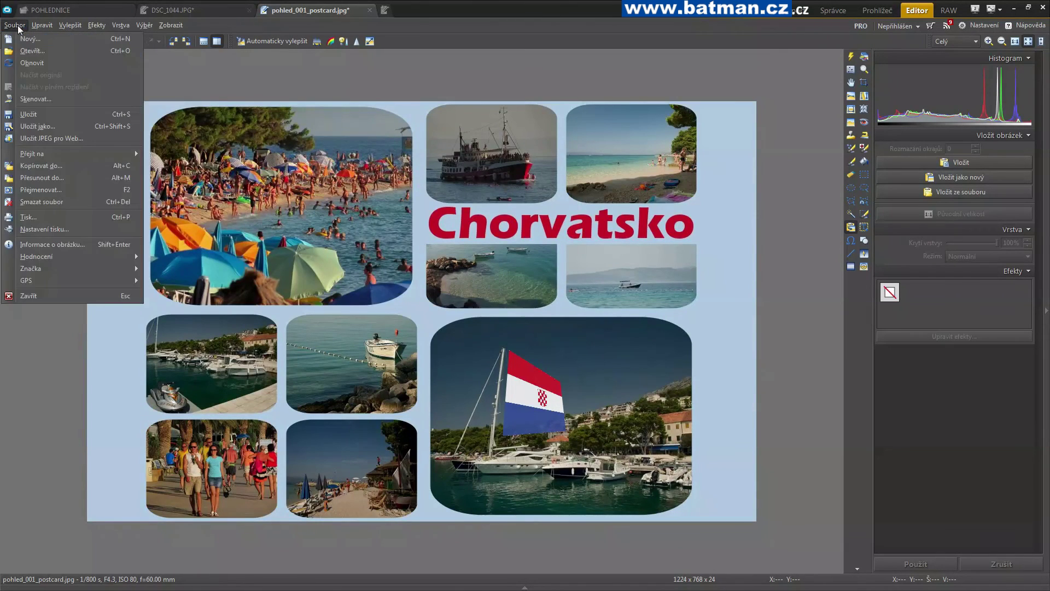
{"action": "left_click", "coordinate": [59, 129]}
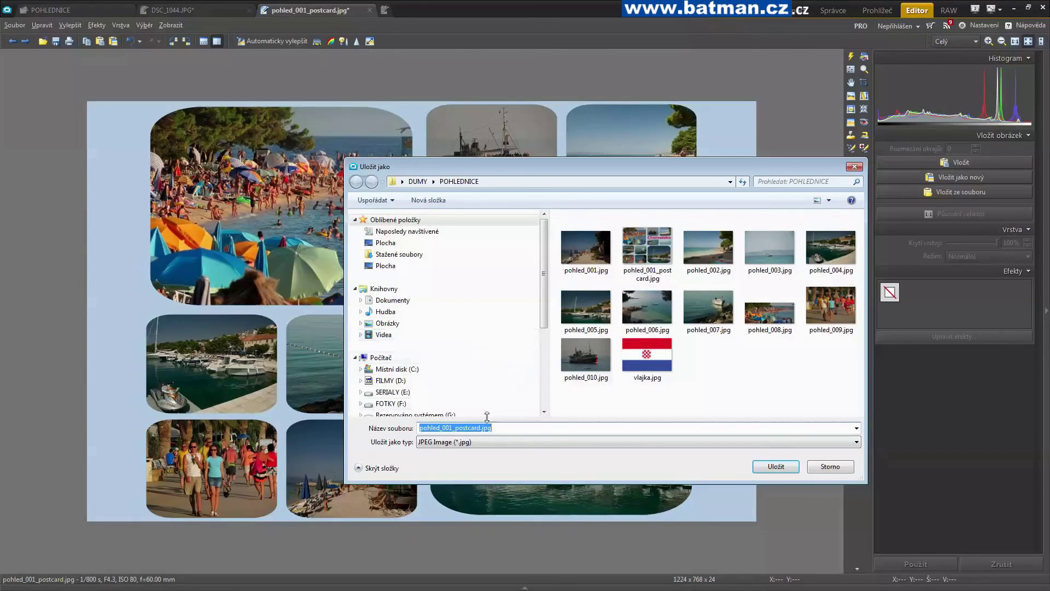
{"action": "type", "text": "pohlednice"}
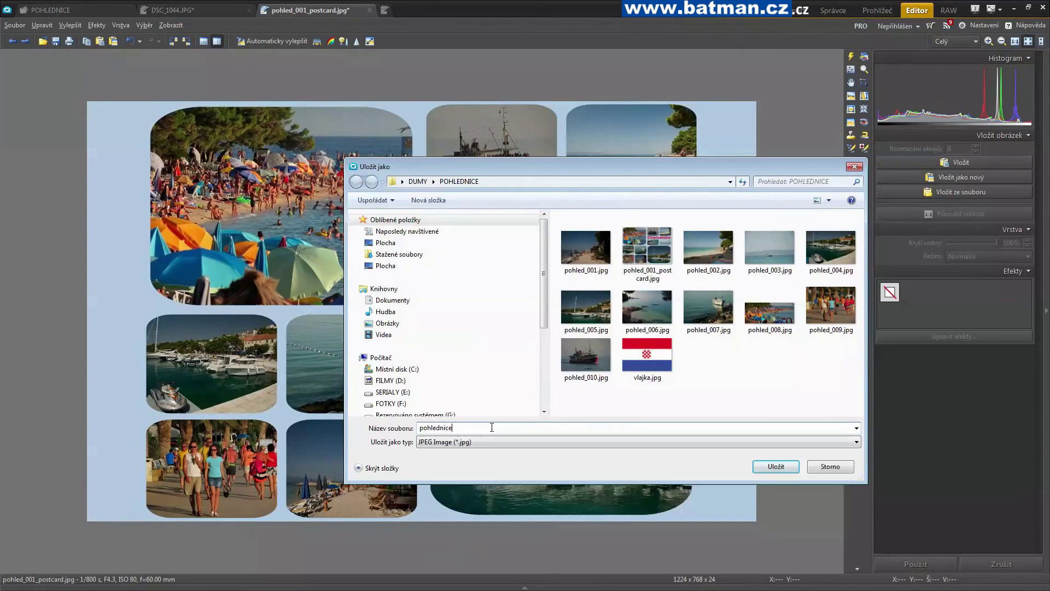
{"action": "key", "text": "Return"}
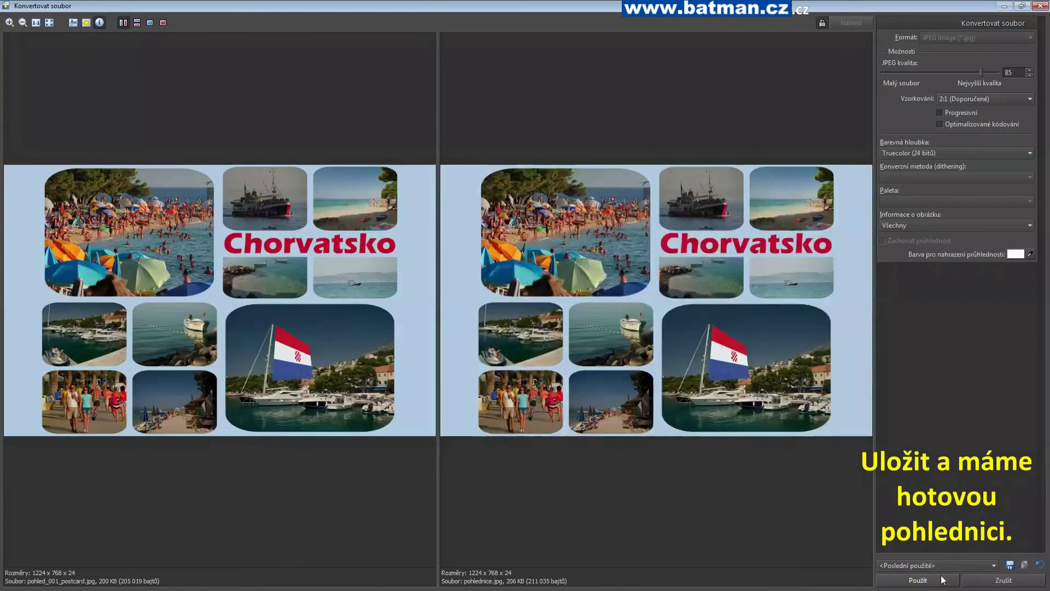
{"action": "left_click", "coordinate": [918, 580]}
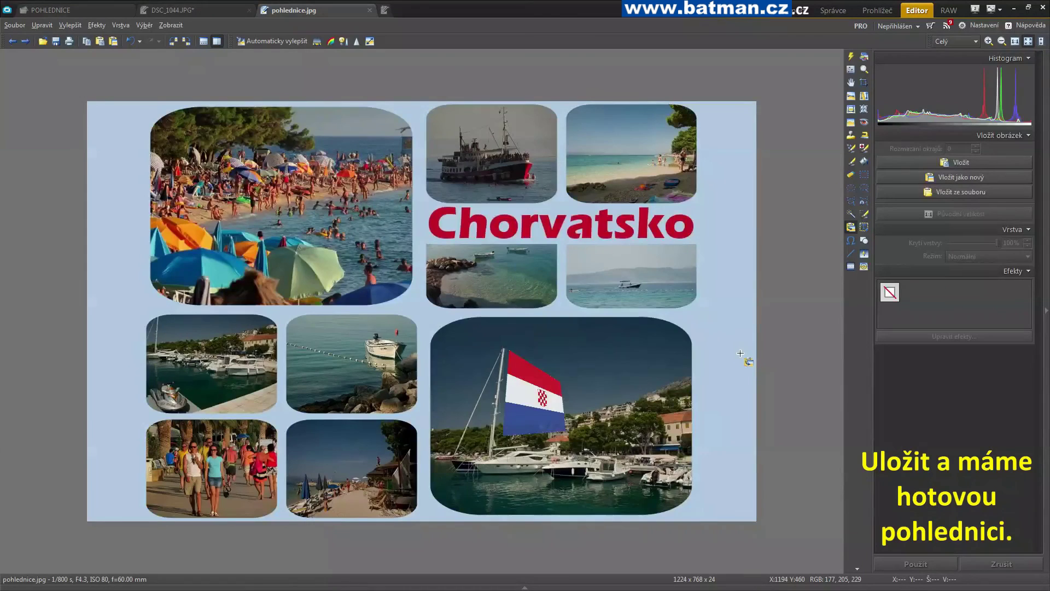
{"action": "key", "text": "ctrl+w"}
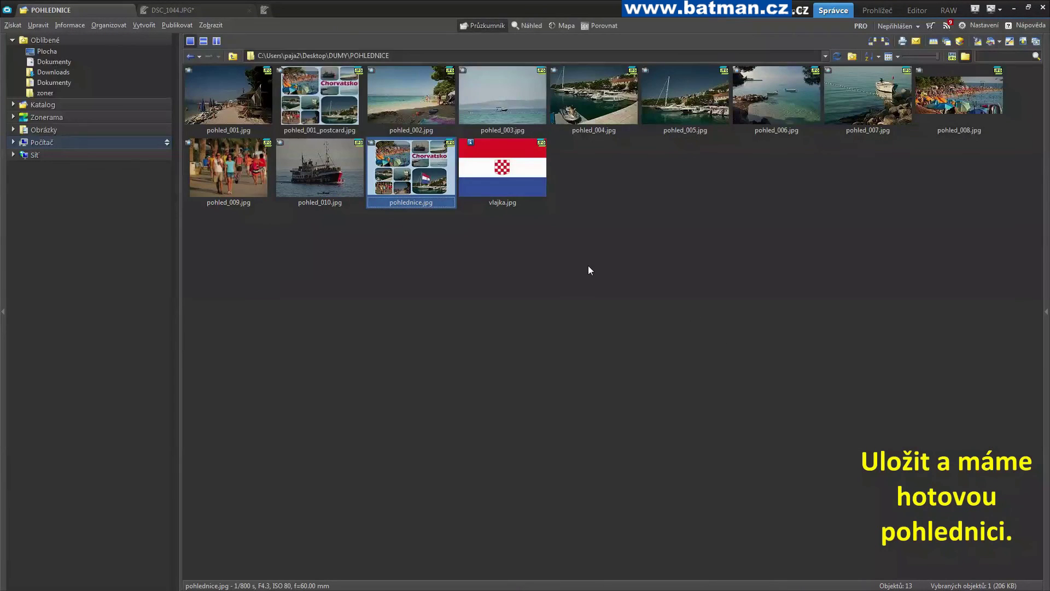
{"action": "double_click", "coordinate": [414, 176]}
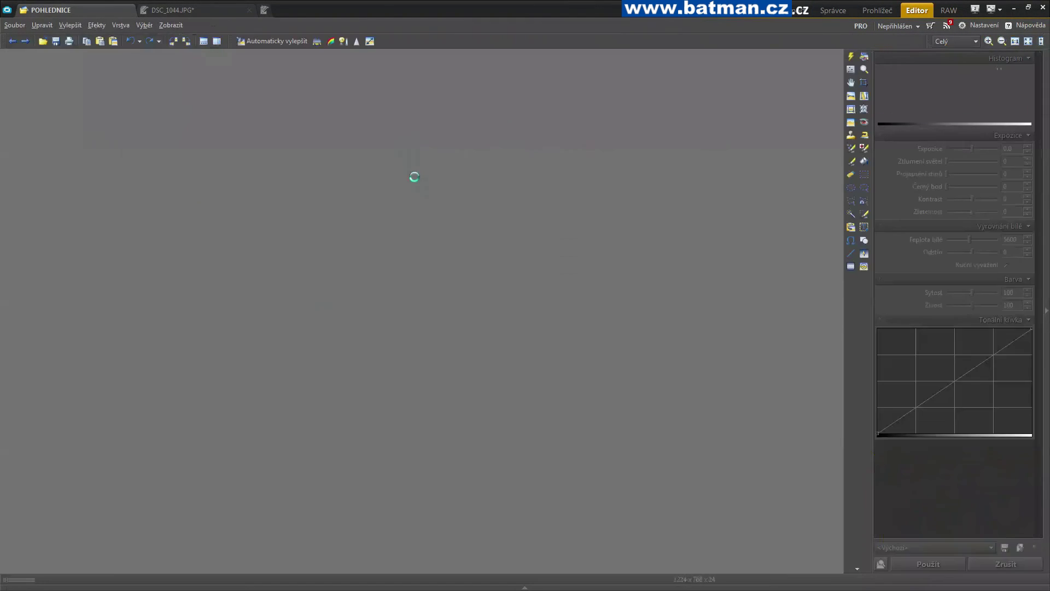